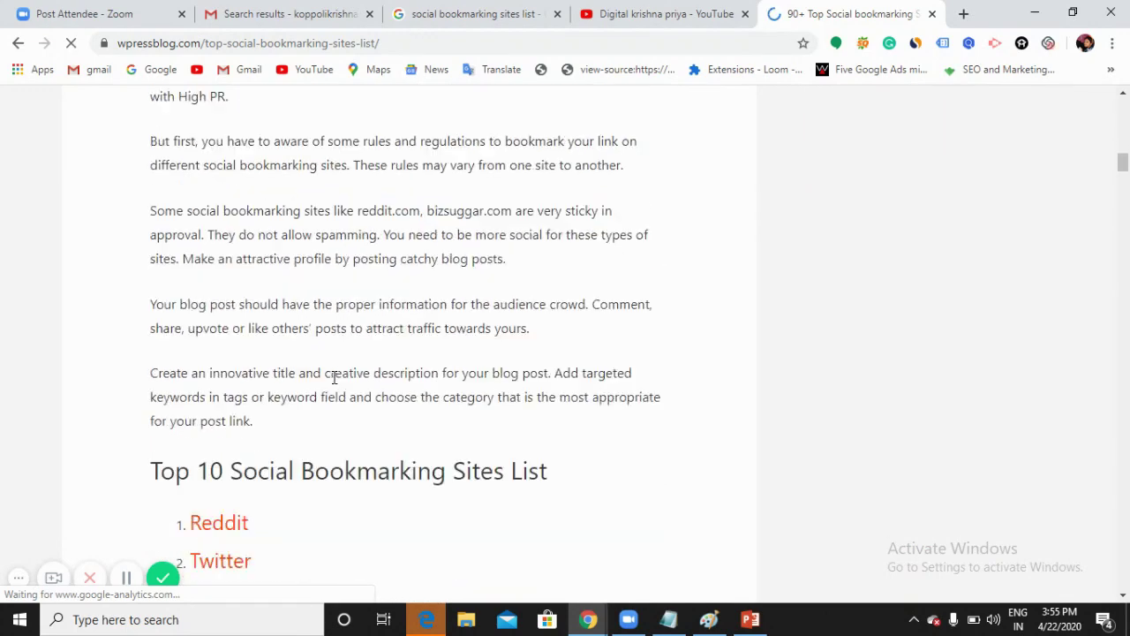
Open the Digg link from the Top 10 Social Bookmarking Sites list in a new tab and switch to it.
{"action": "scroll", "coordinate": [222, 305], "scroll_direction": "down", "scroll_amount": 2}
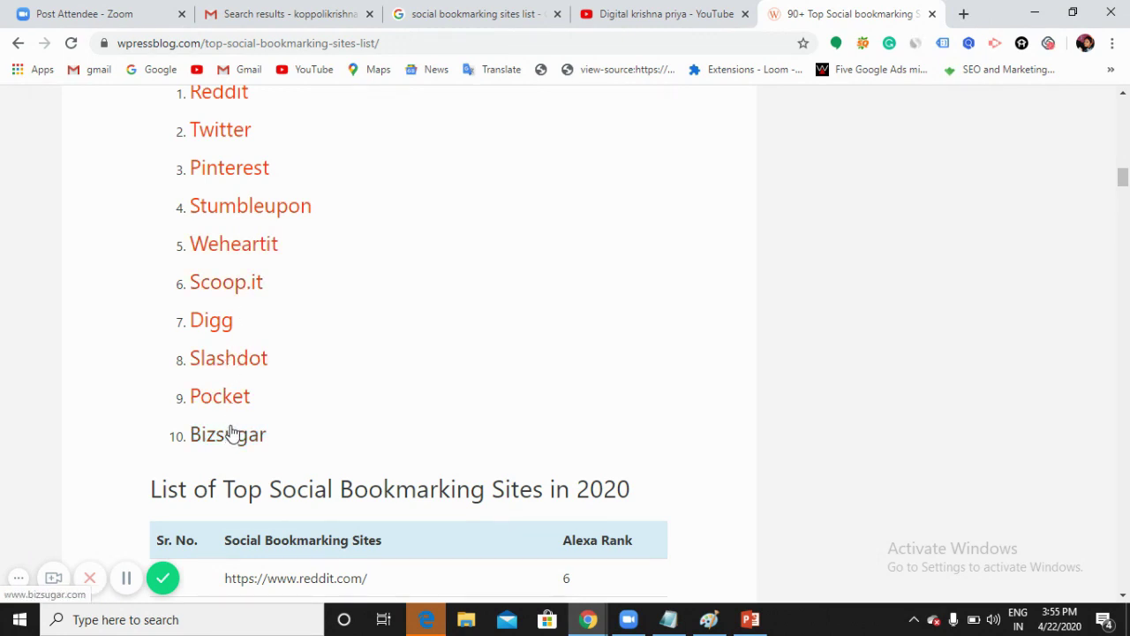
{"action": "right_click", "coordinate": [220, 332]}
{"action": "left_click", "coordinate": [248, 339]}
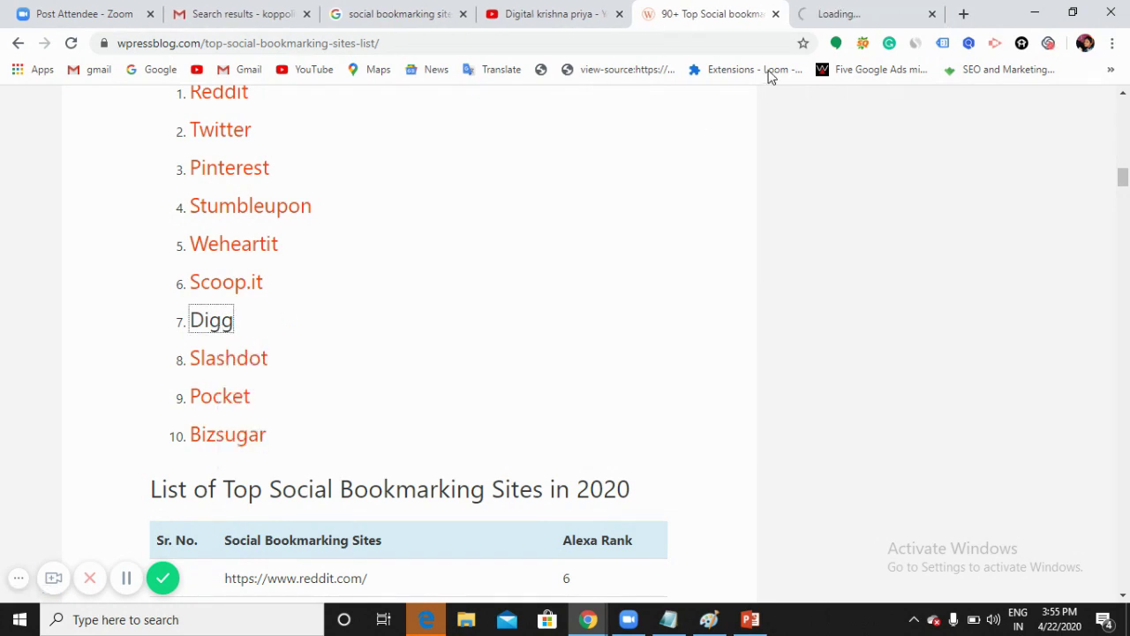
{"action": "left_click", "coordinate": [866, 22]}
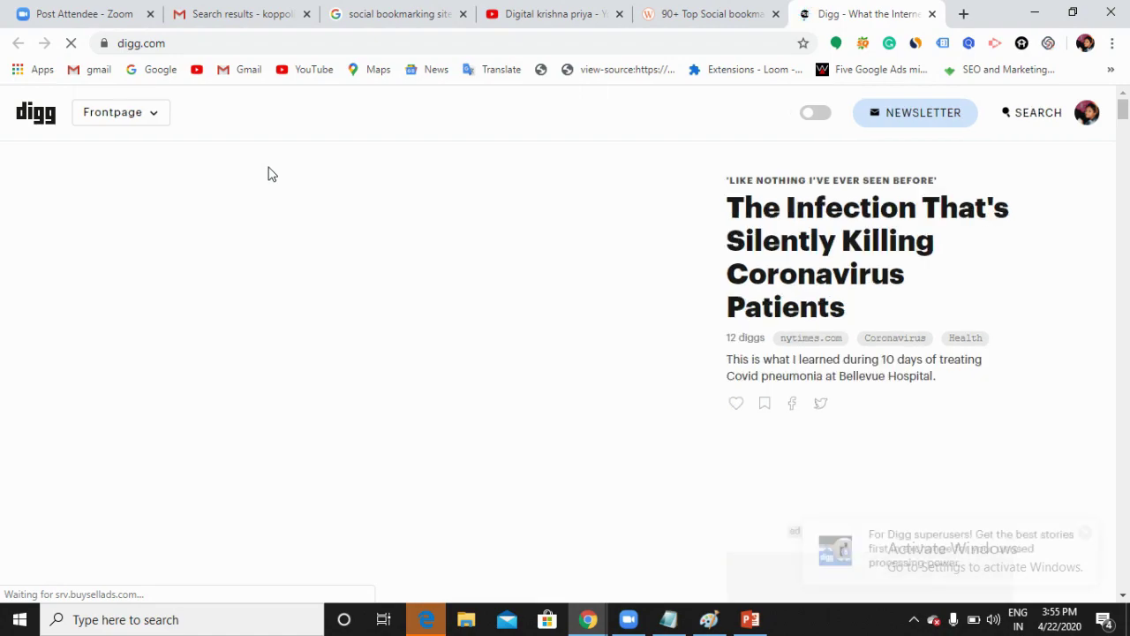
Look over the Digg front page stories and open the account page of the signed-in profile.
{"action": "scroll", "coordinate": [515, 417], "scroll_direction": "down", "scroll_amount": 1}
{"action": "scroll", "coordinate": [515, 416], "scroll_direction": "down", "scroll_amount": 8}
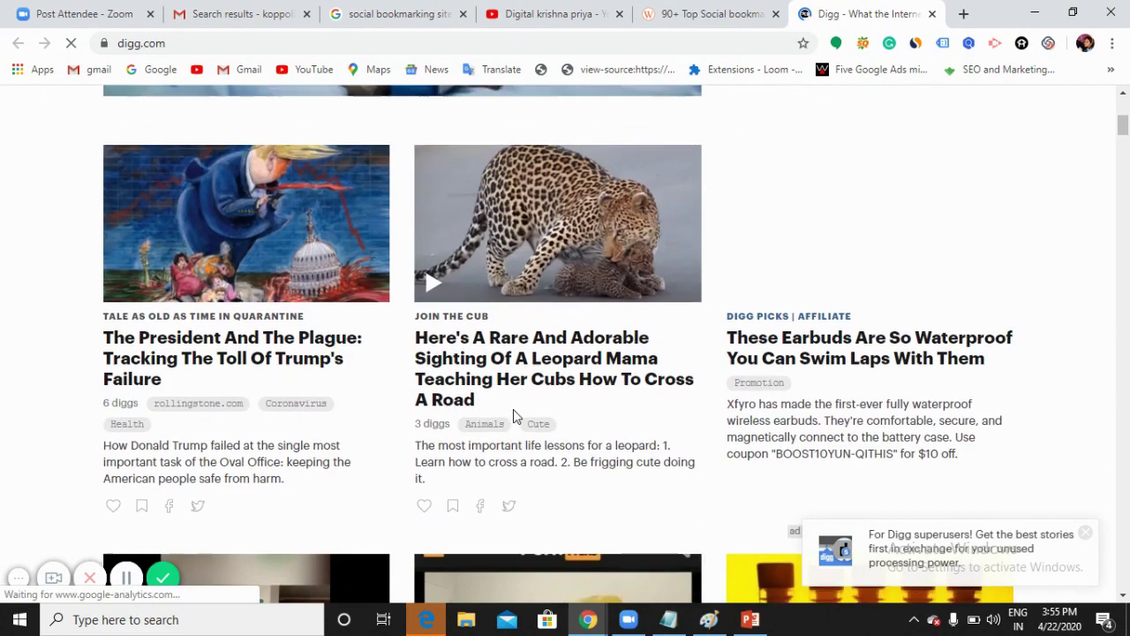
{"action": "scroll", "coordinate": [517, 429], "scroll_direction": "up", "scroll_amount": 1}
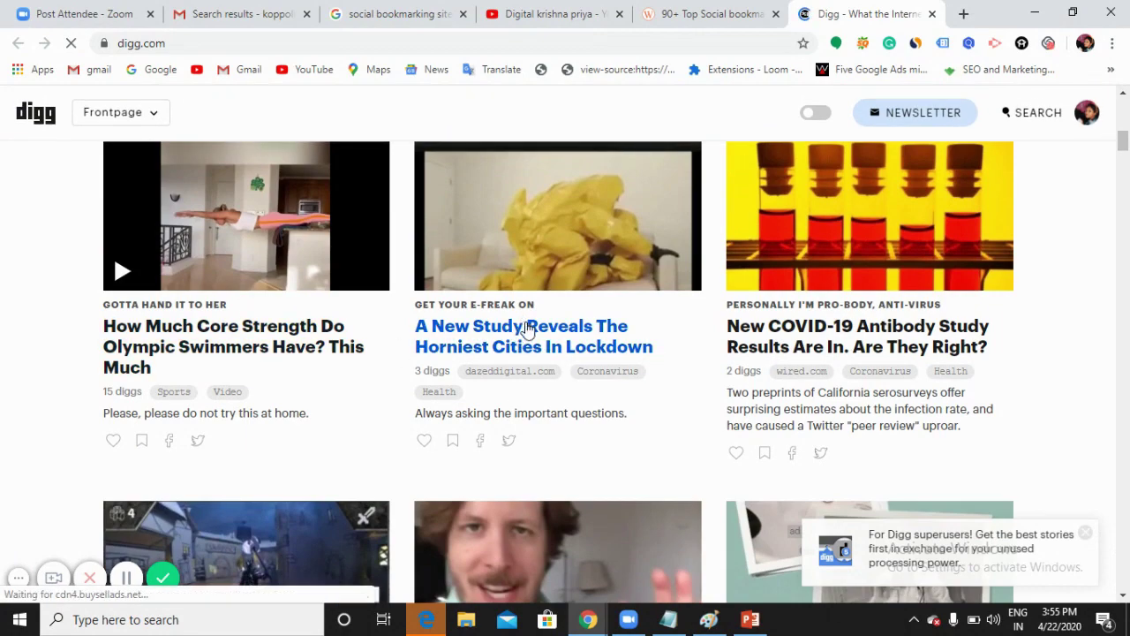
{"action": "scroll", "coordinate": [574, 351], "scroll_direction": "up", "scroll_amount": 3}
{"action": "scroll", "coordinate": [577, 352], "scroll_direction": "up", "scroll_amount": 6}
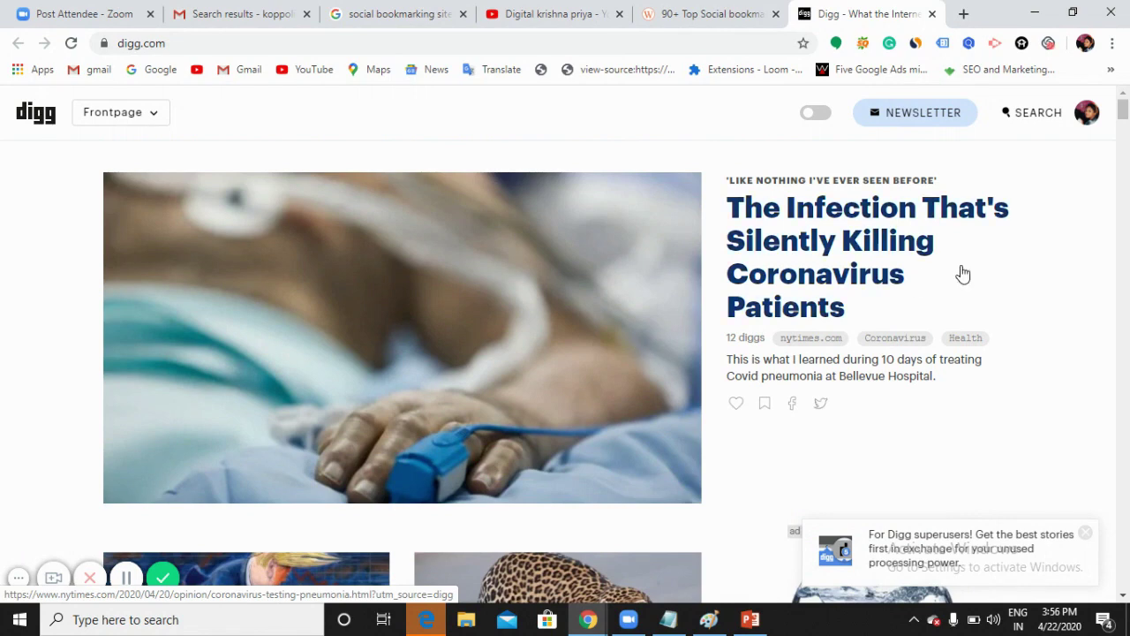
{"action": "left_click", "coordinate": [1083, 121]}
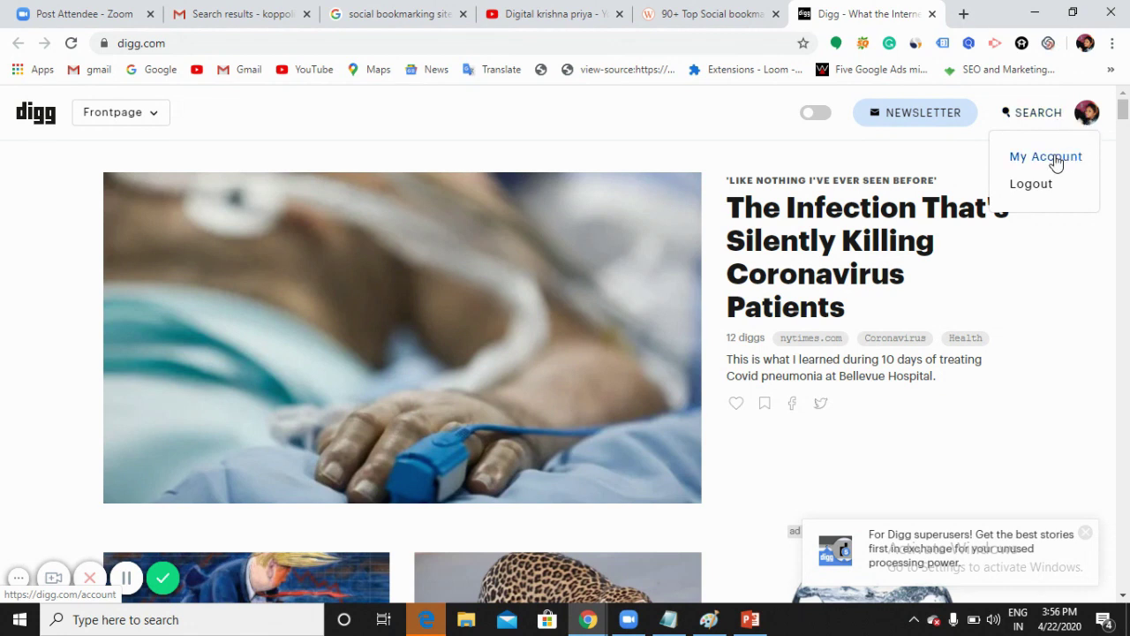
{"action": "left_click", "coordinate": [1056, 161]}
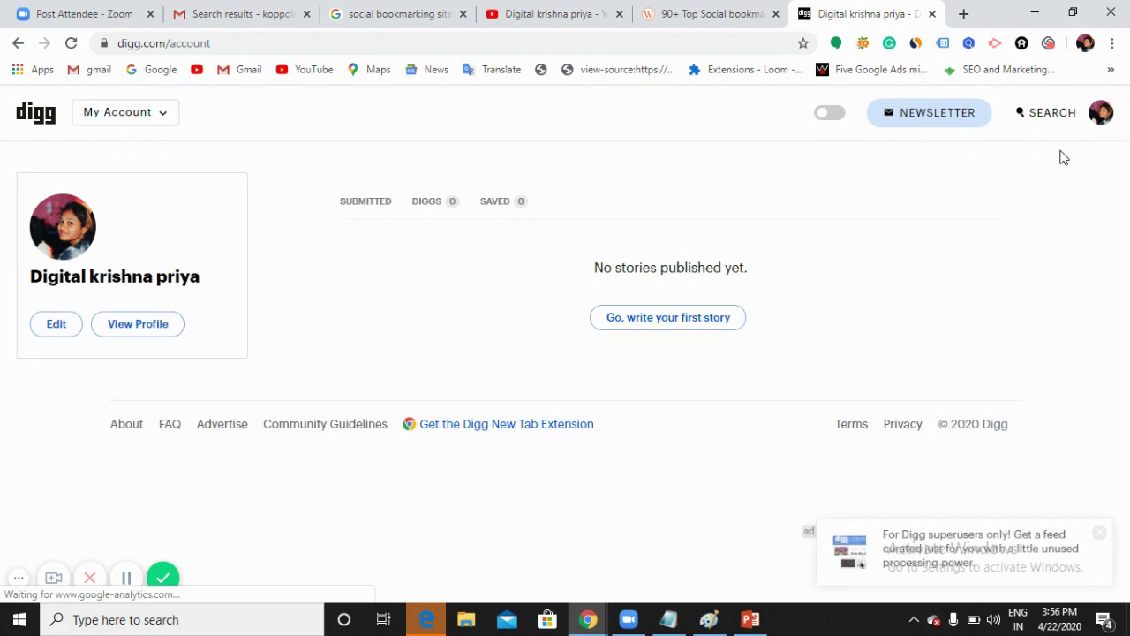
{"action": "left_click", "coordinate": [429, 205]}
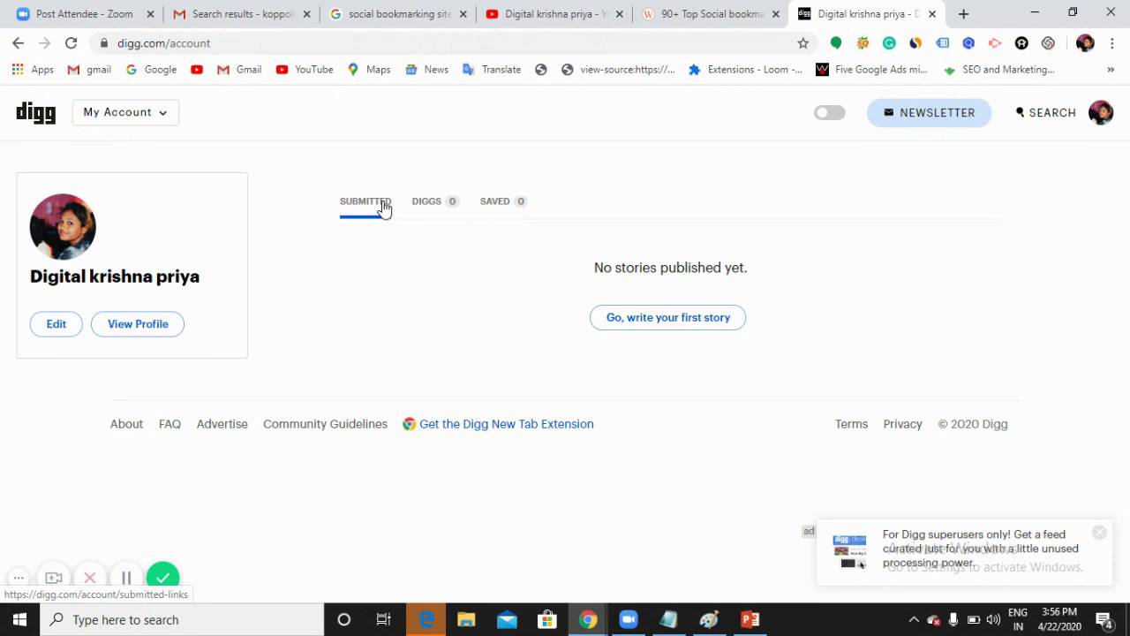
Edit the profile biography to "Digital Marketing Trainer, Blogger. Learn SEO, Google Ads, SMM, SMO" and save the update.
{"action": "left_click", "coordinate": [70, 328]}
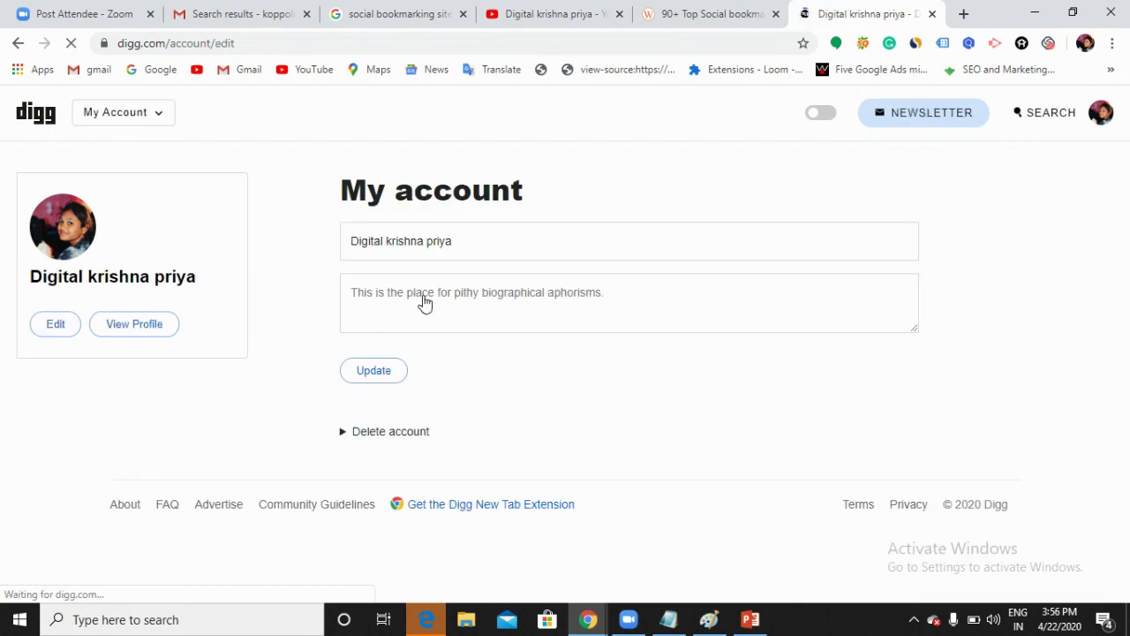
{"action": "left_click", "coordinate": [449, 294]}
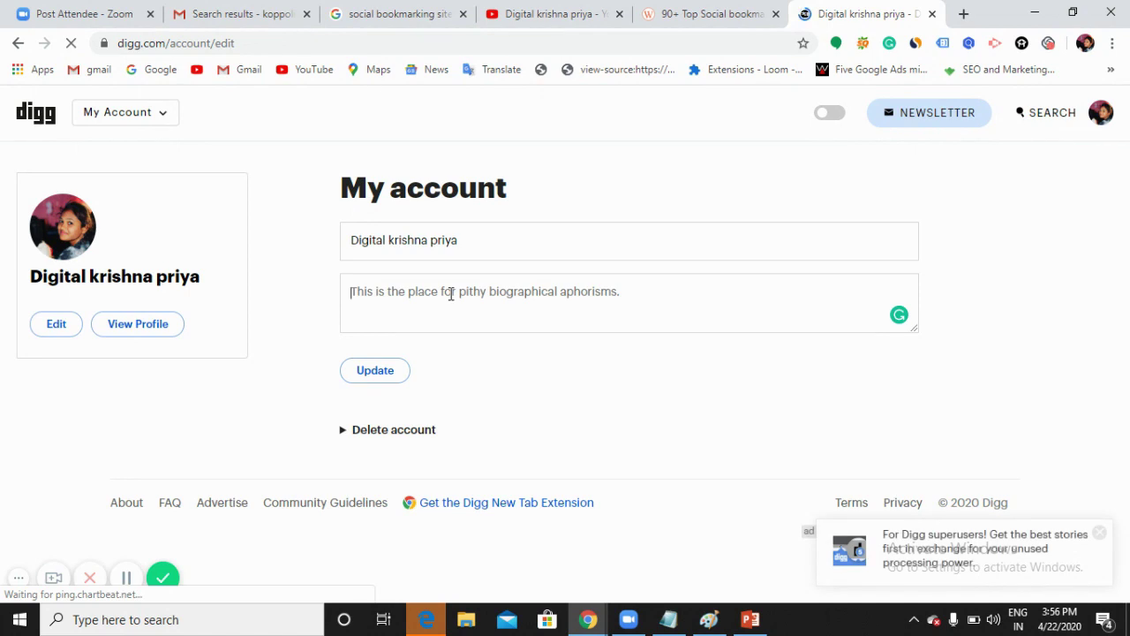
{"action": "type", "text": "D"}
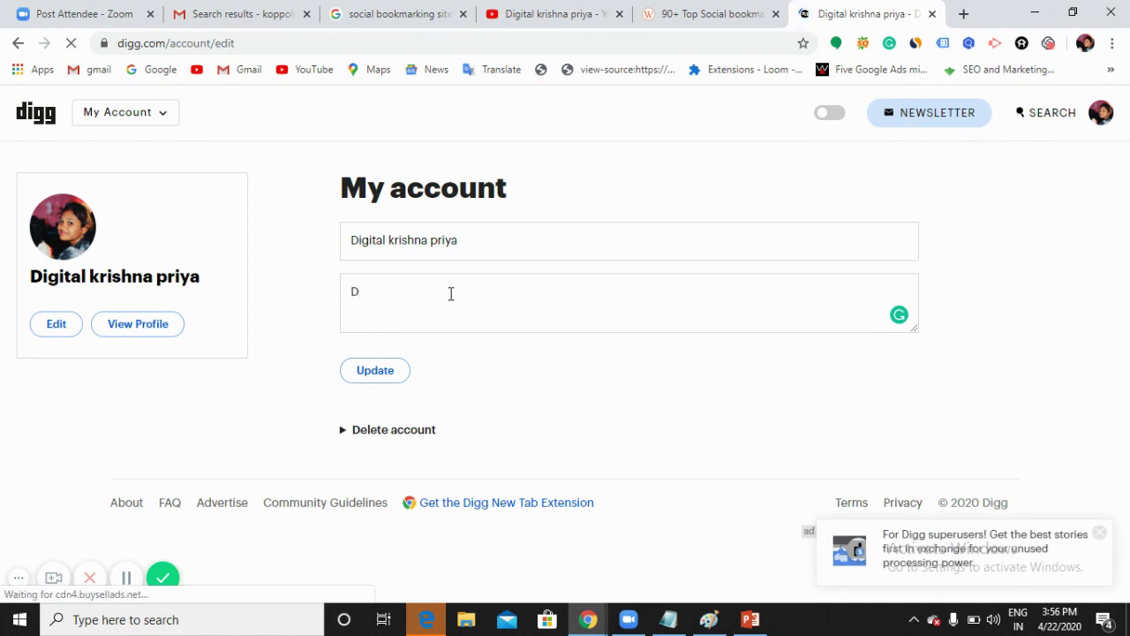
{"action": "type", "text": "igital "}
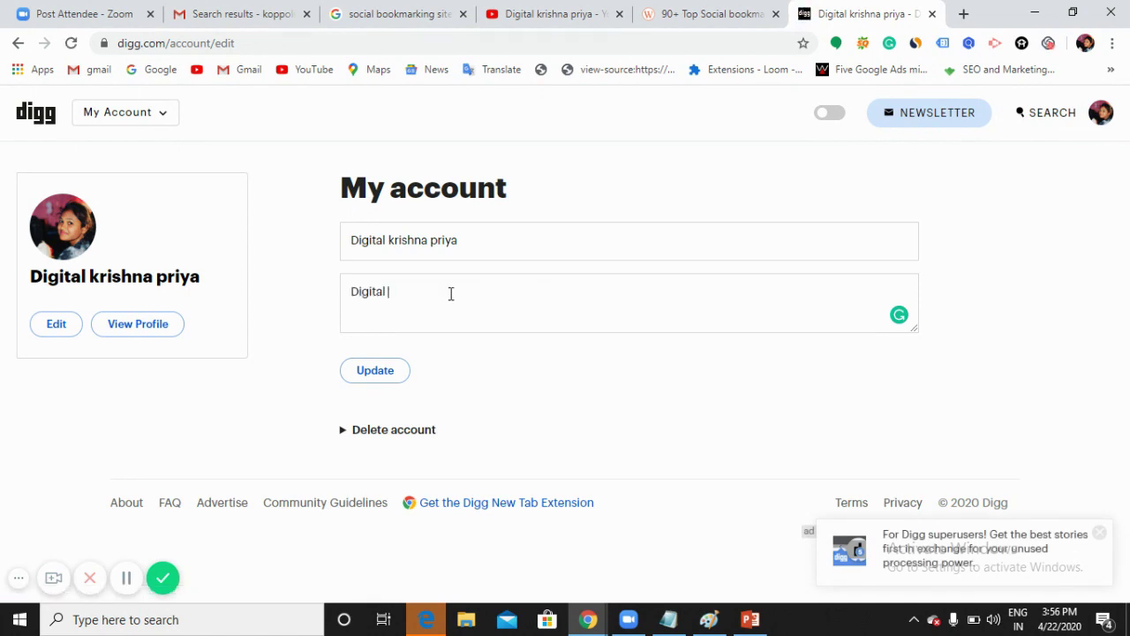
{"action": "type", "text": "Marketing Trainer, Bloggers"}
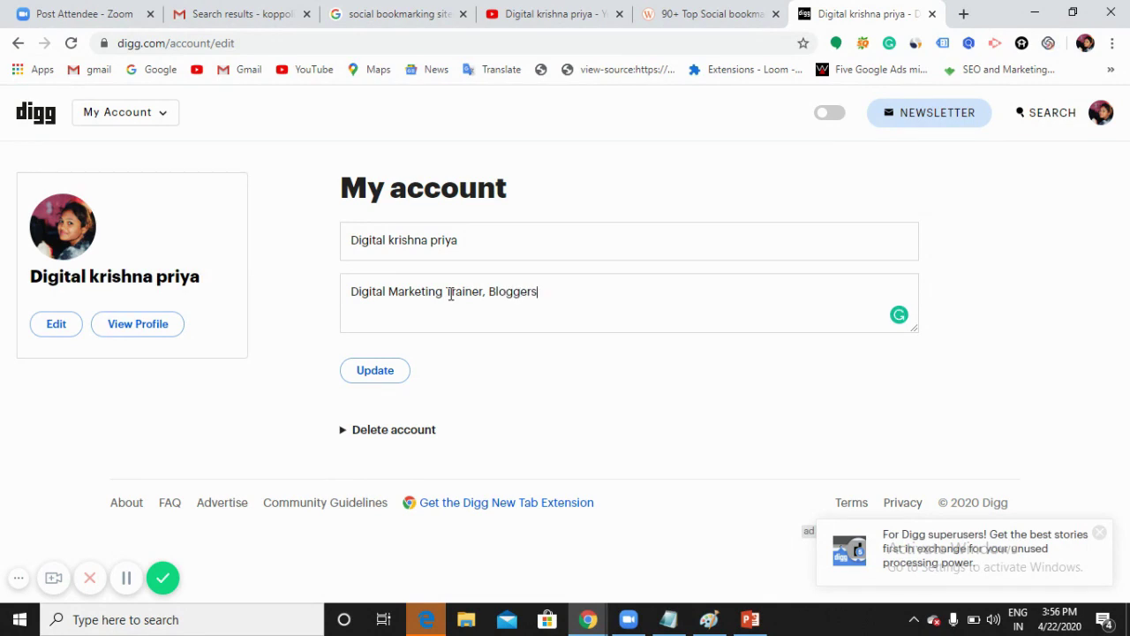
{"action": "key", "text": "BackSpace"}
{"action": "type", "text": "Blogger. Learn SEO, Goo"}
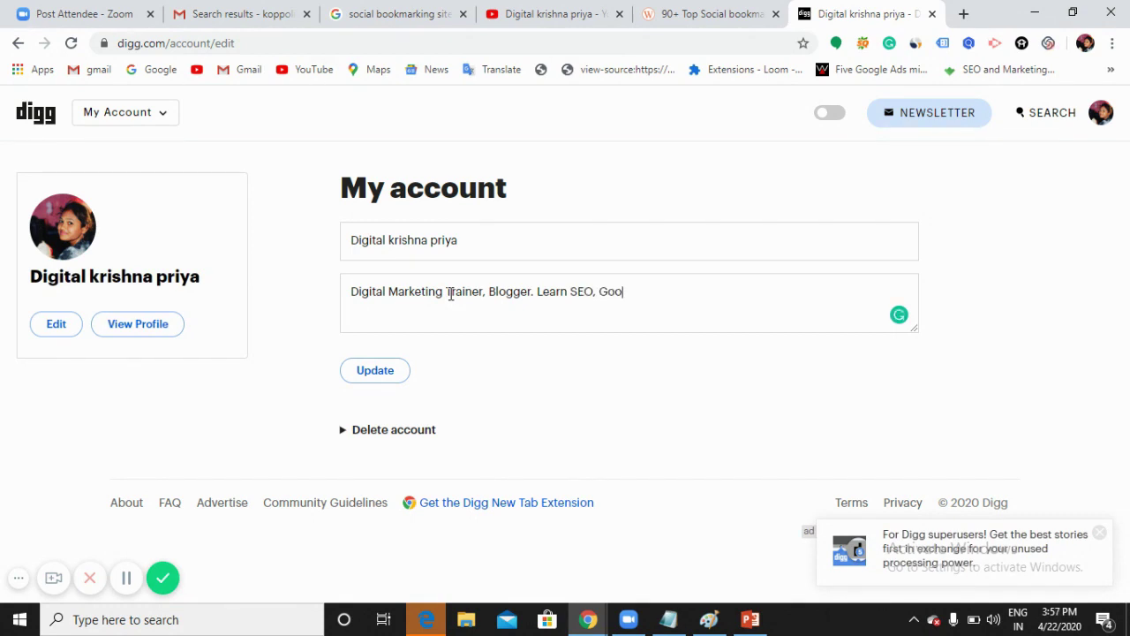
{"action": "type", "text": "gle Ads, SMM, SMO"}
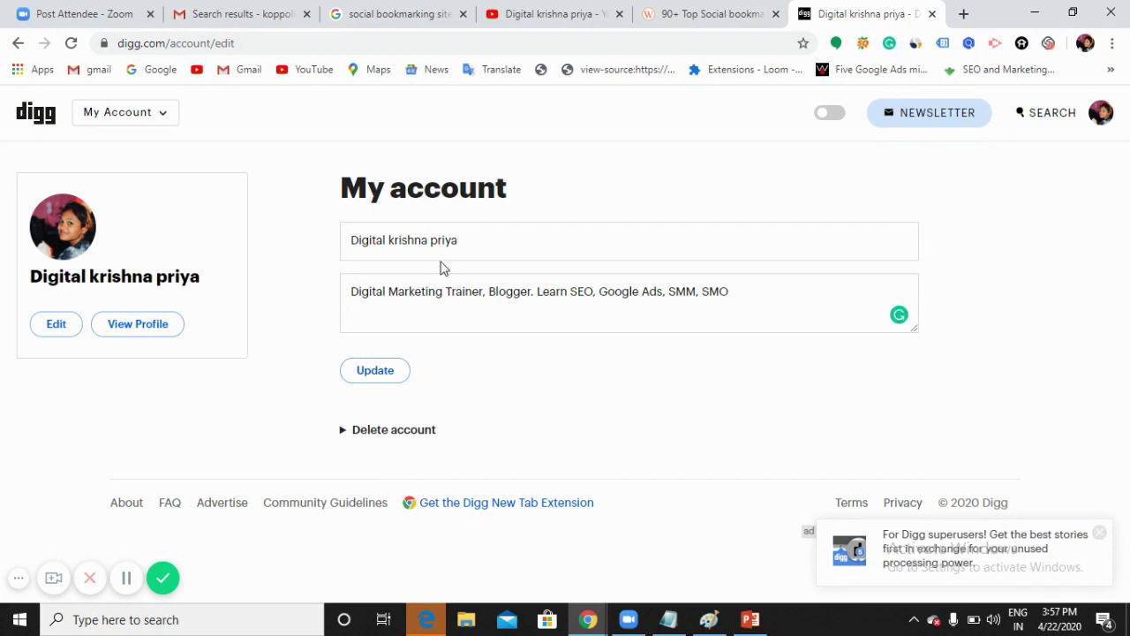
{"action": "left_click", "coordinate": [374, 374]}
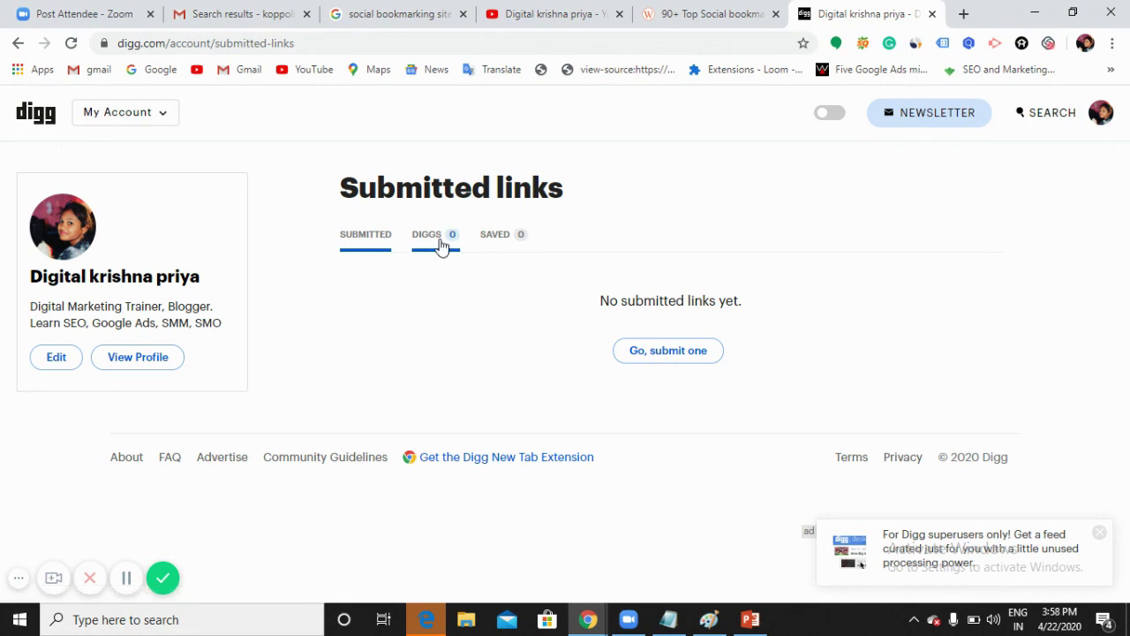
{"action": "left_click", "coordinate": [667, 351]}
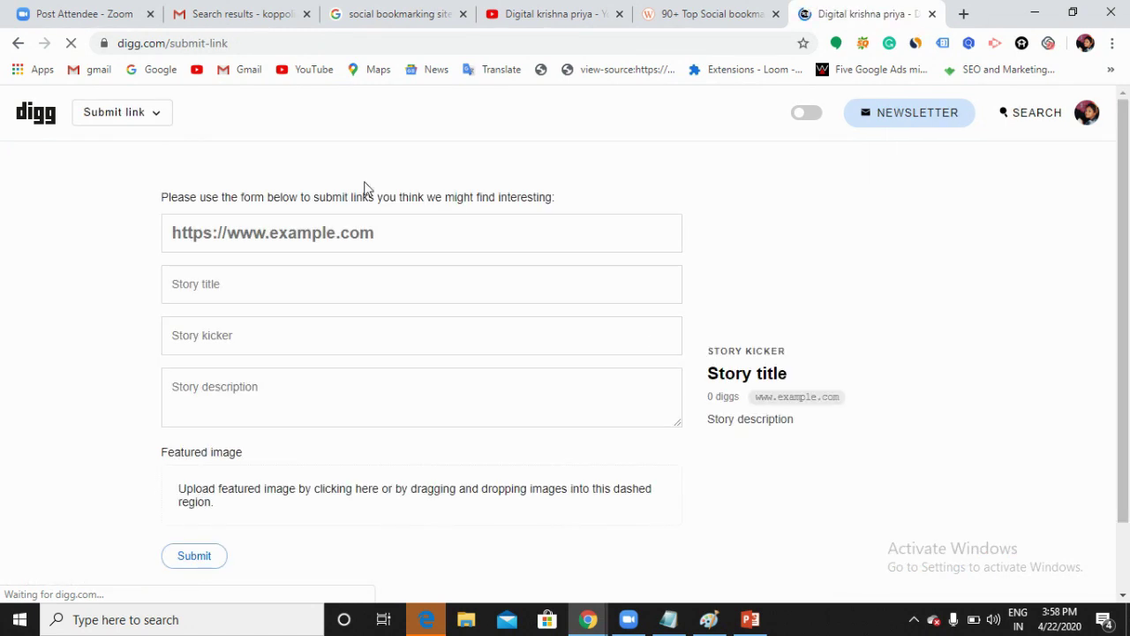
{"action": "left_click", "coordinate": [383, 237]}
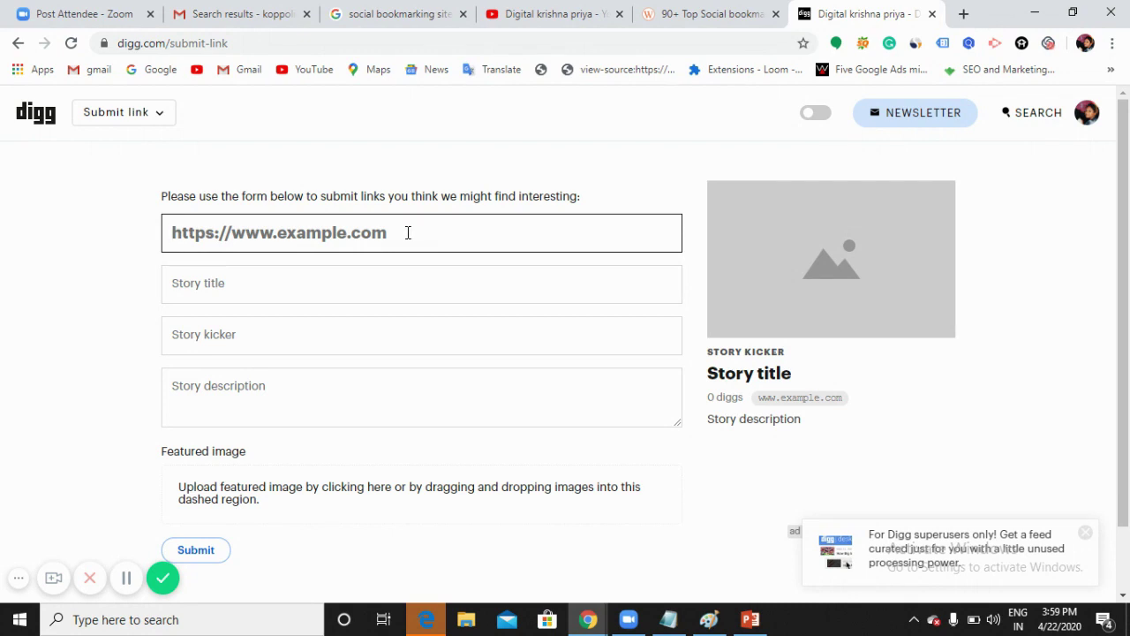
{"action": "left_click", "coordinate": [962, 13]}
{"action": "left_click", "coordinate": [266, 39]}
{"action": "key", "text": "ctrl+c"}
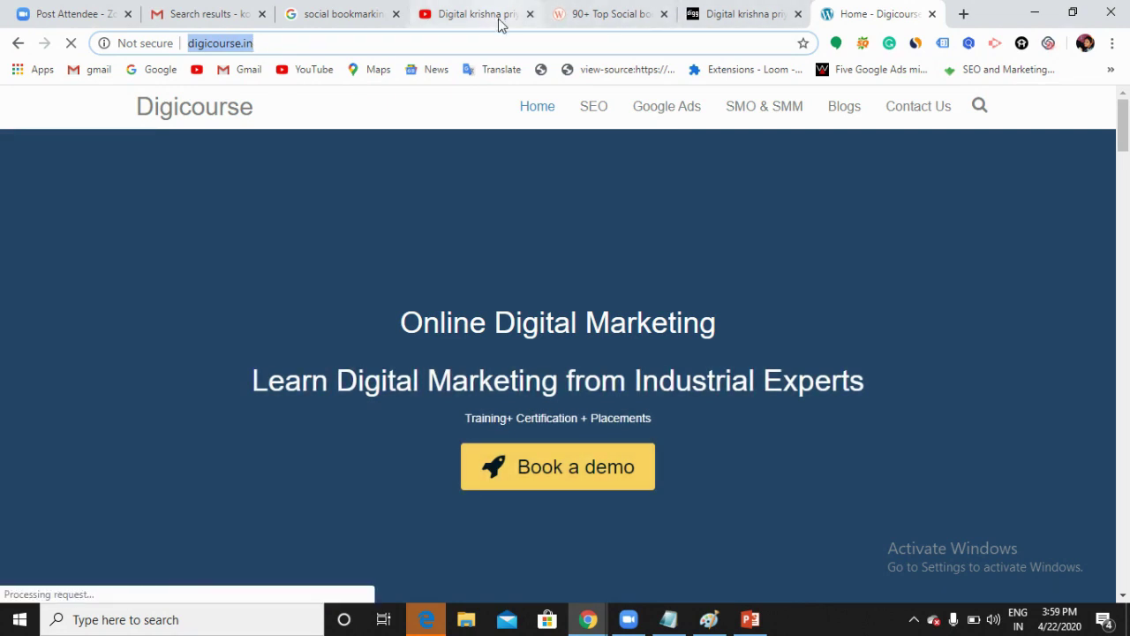
{"action": "left_click", "coordinate": [747, 15]}
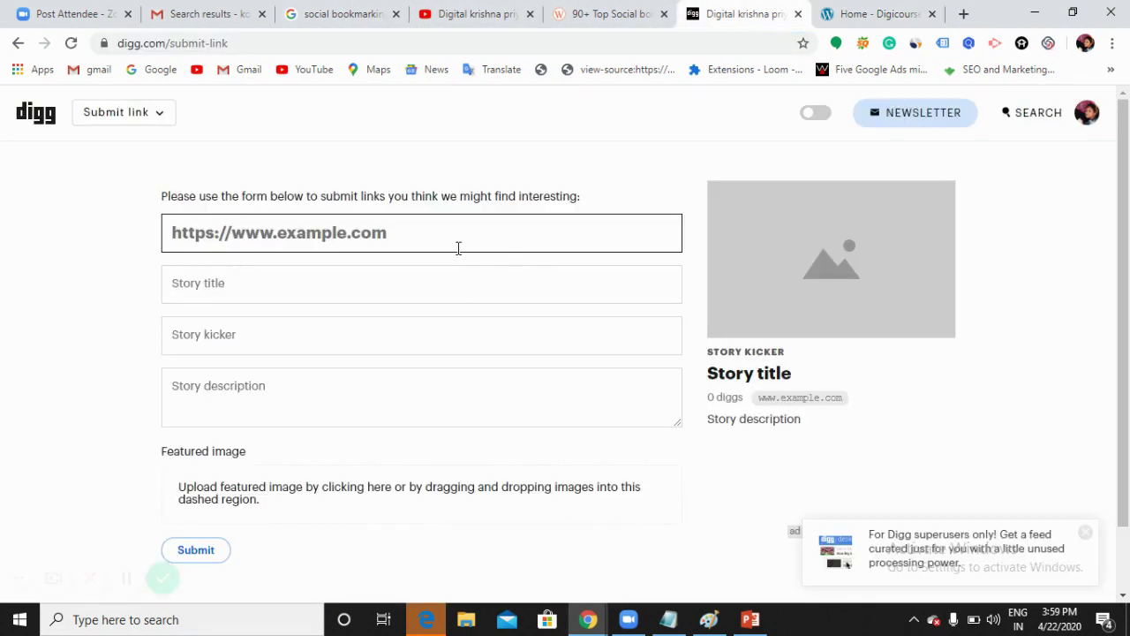
{"action": "key", "text": "ctrl+v"}
Set the story title to "Digital Marketing Training", correcting the misspelled last word.
{"action": "left_click", "coordinate": [386, 294]}
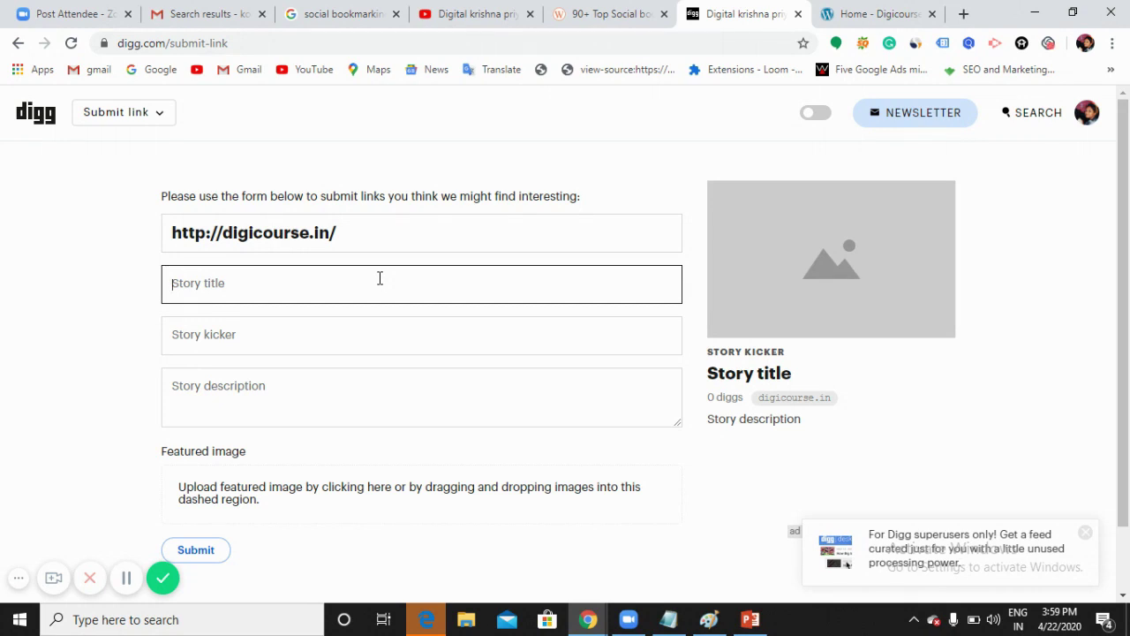
{"action": "type", "text": "Digital Marketing"}
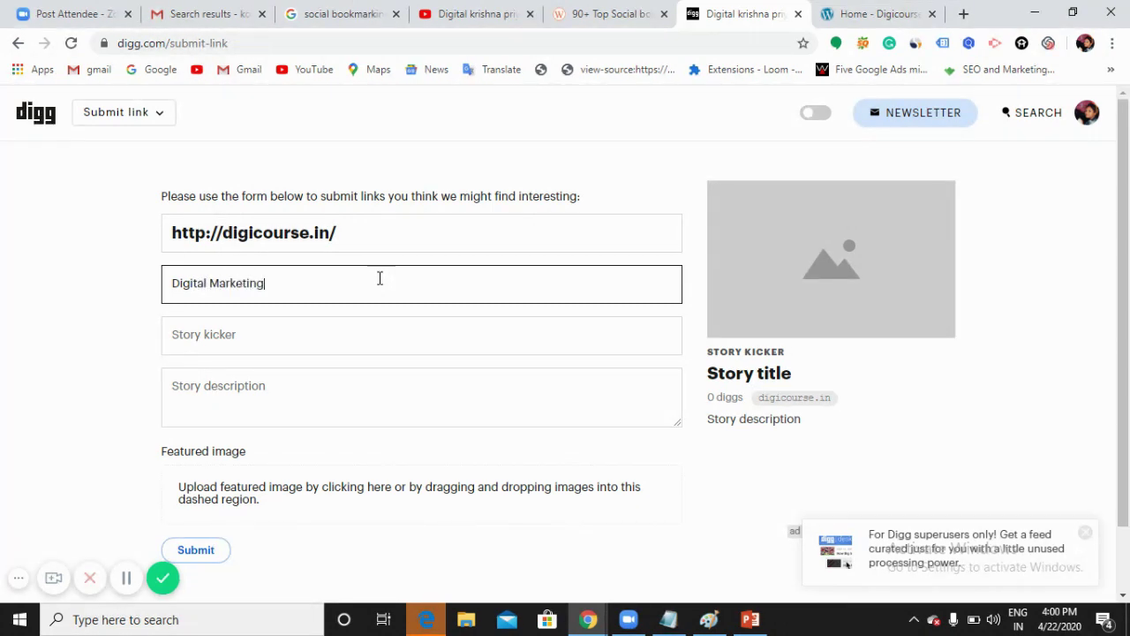
{"action": "type", "text": " Trainning"}
{"action": "left_click", "coordinate": [311, 329]}
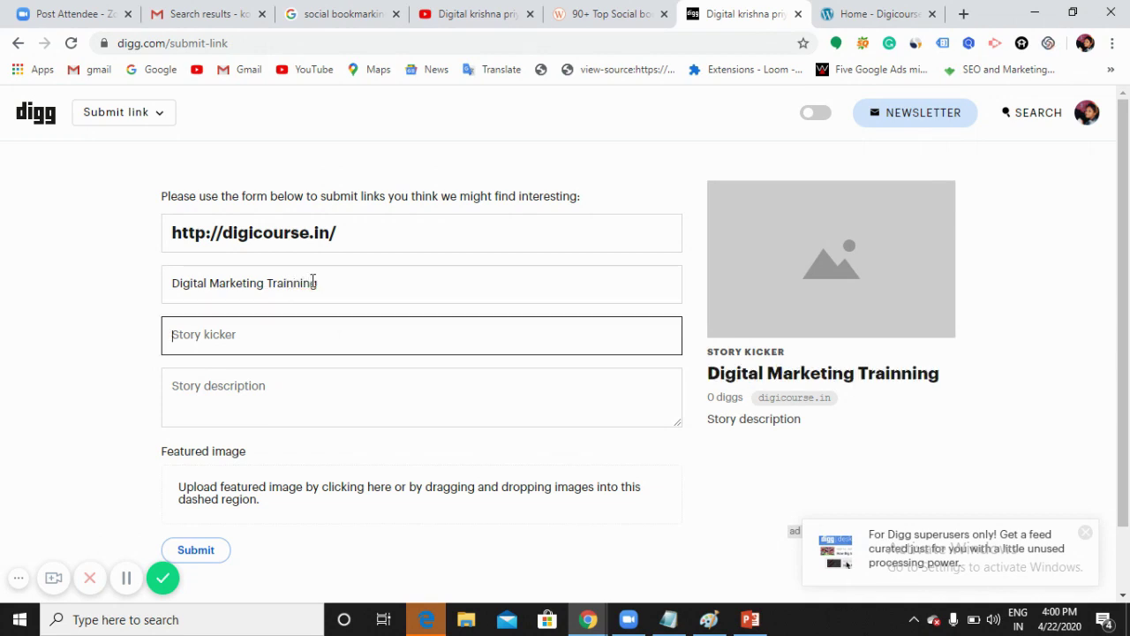
{"action": "left_click", "coordinate": [301, 283]}
{"action": "key", "text": "BackSpace"}
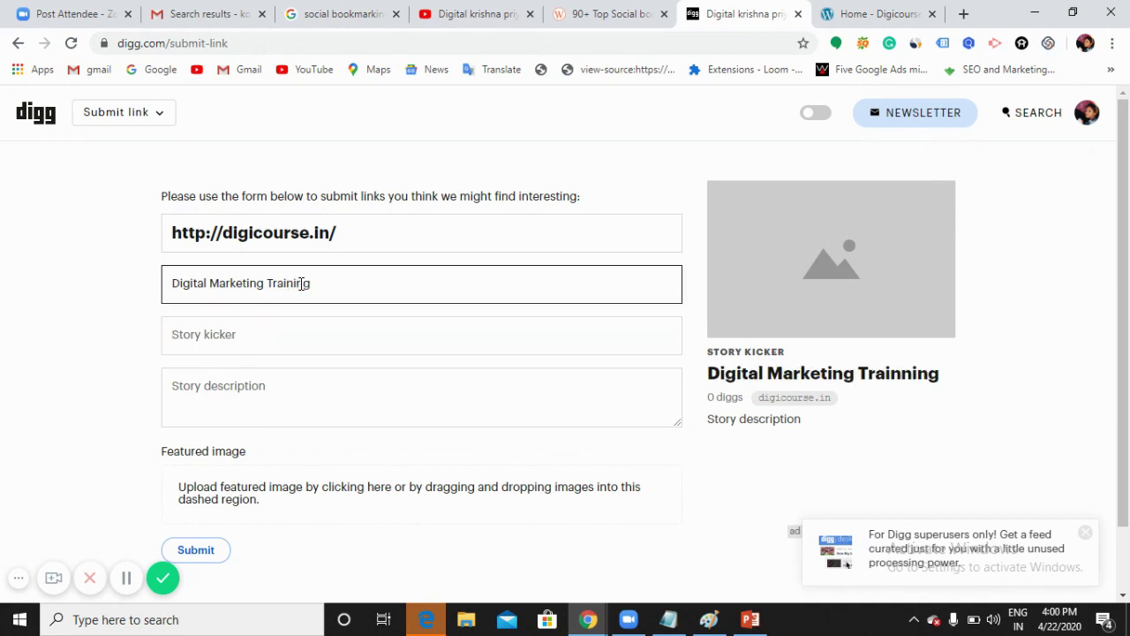
Set the story kicker to "Digital Marketing stuff".
{"action": "left_click", "coordinate": [293, 325]}
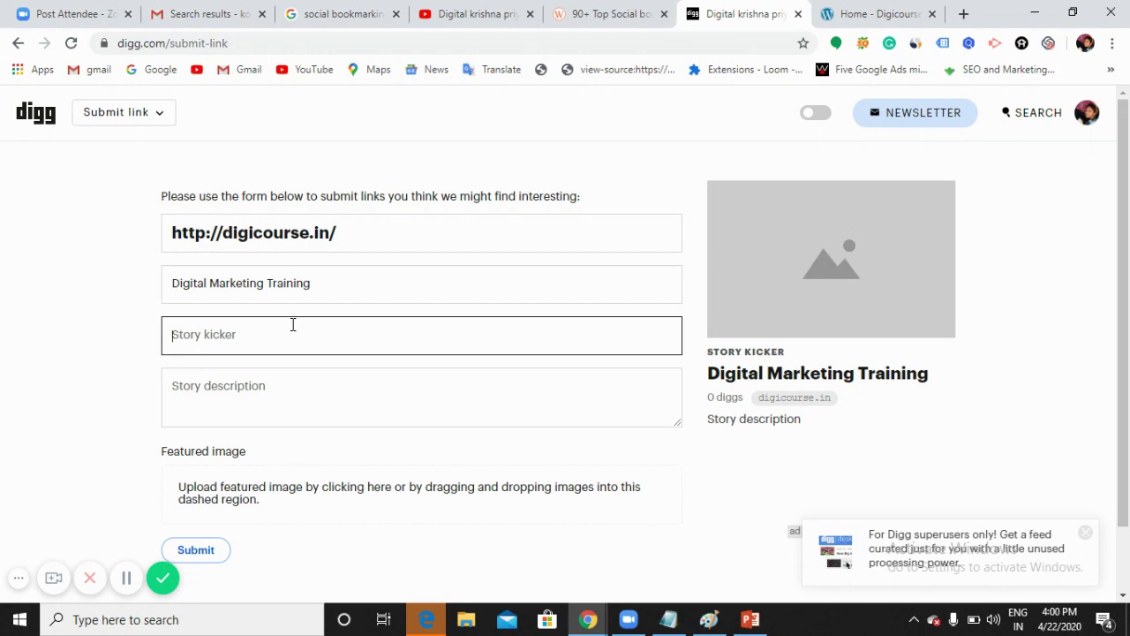
{"action": "type", "text": "Digital Marketing"}
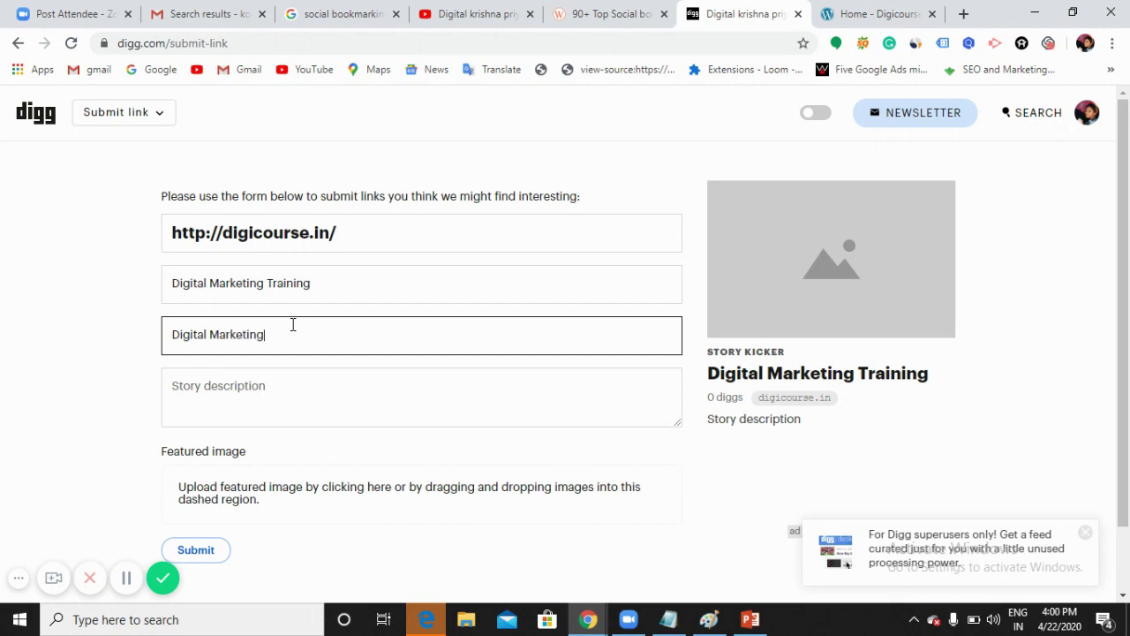
{"action": "type", "text": " stuff"}
Enter the story description "Learn more about digital marketing trends in 2020 and update yourself", fixing the misspelling of "trends".
{"action": "left_click", "coordinate": [280, 391]}
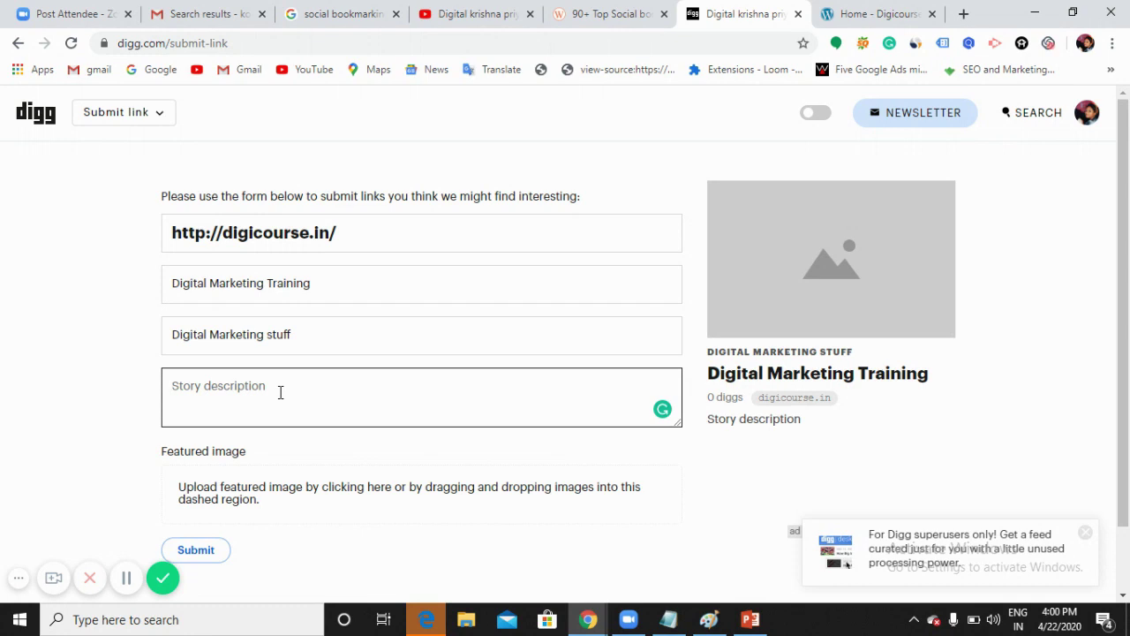
{"action": "type", "text": "Learn m"}
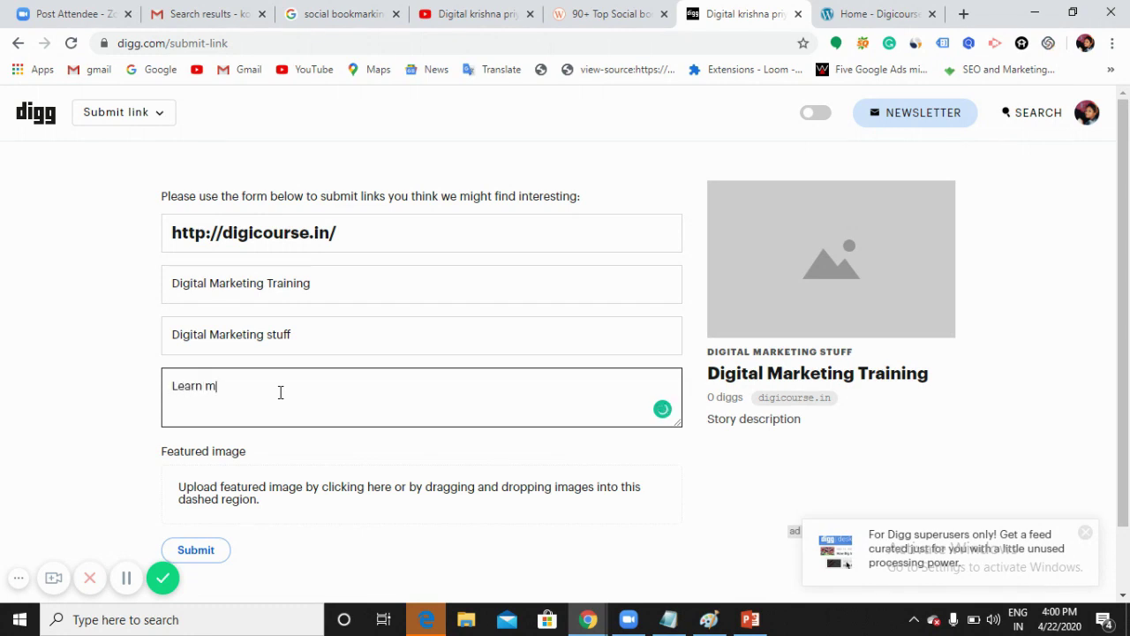
{"action": "type", "text": "ore about digital marketing trnds "}
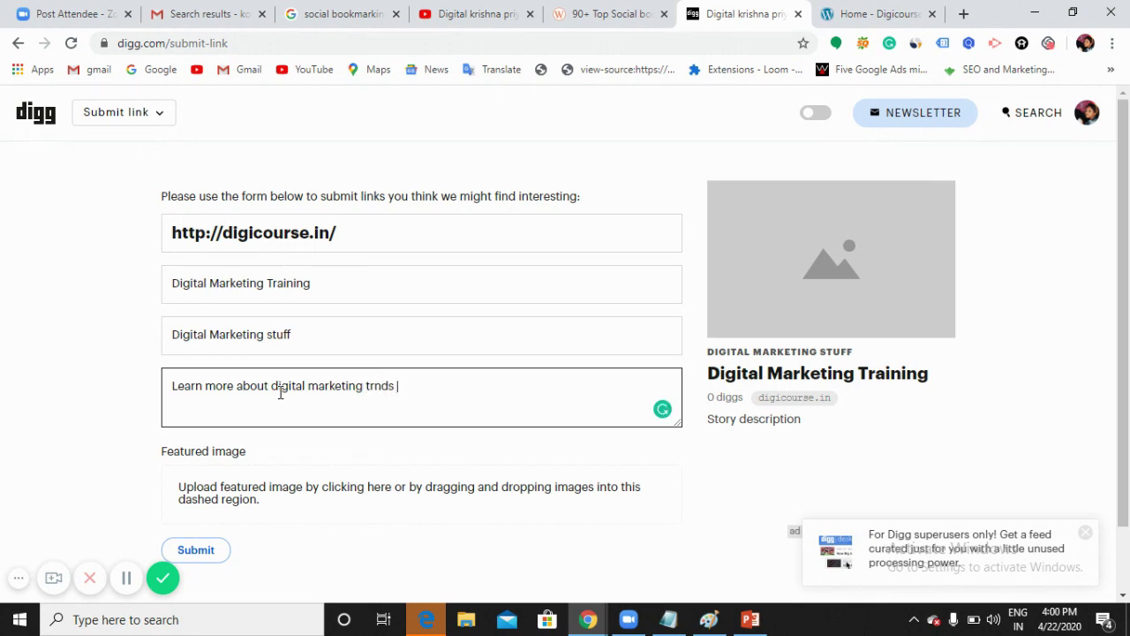
{"action": "type", "text": "in 2020 and up"}
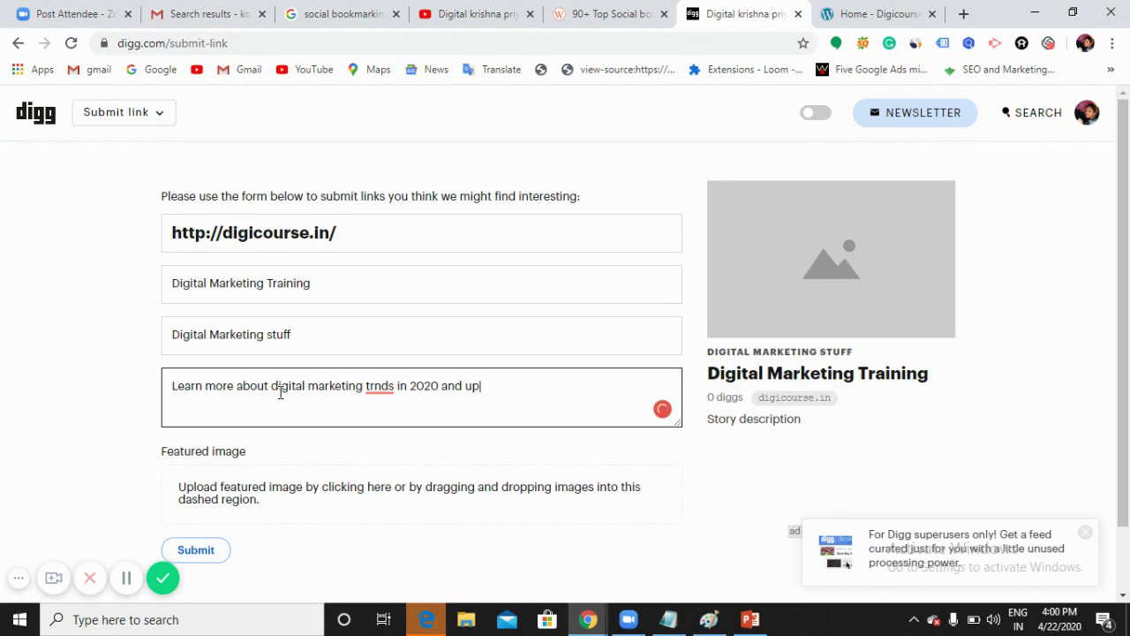
{"action": "type", "text": "date yourself"}
{"action": "mouse_move", "coordinate": [375, 389]}
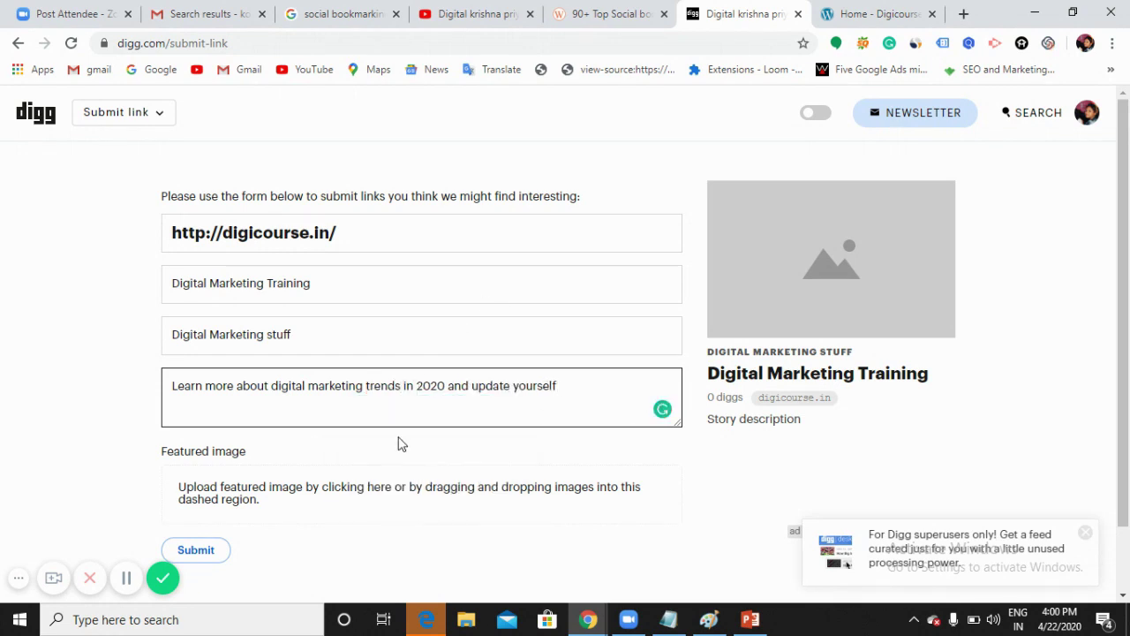
Upload the "seo optimization" picture from the Downloads folder as the story's featured image.
{"action": "scroll", "coordinate": [199, 517], "scroll_direction": "down", "scroll_amount": 1}
{"action": "left_click", "coordinate": [225, 423]}
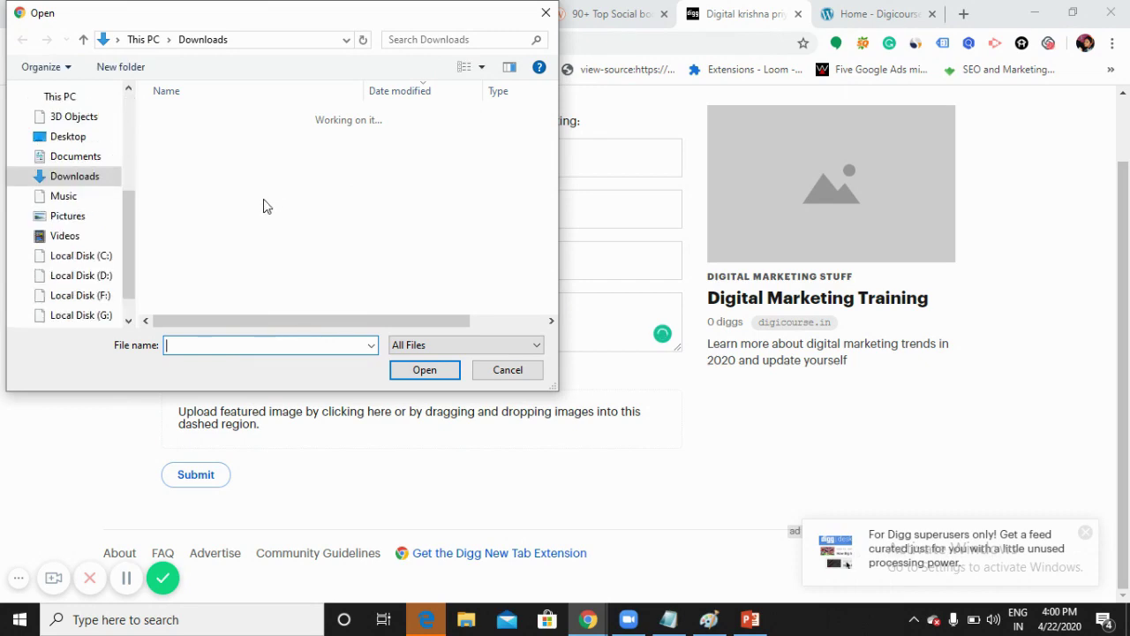
{"action": "scroll", "coordinate": [234, 217], "scroll_direction": "down", "scroll_amount": 5}
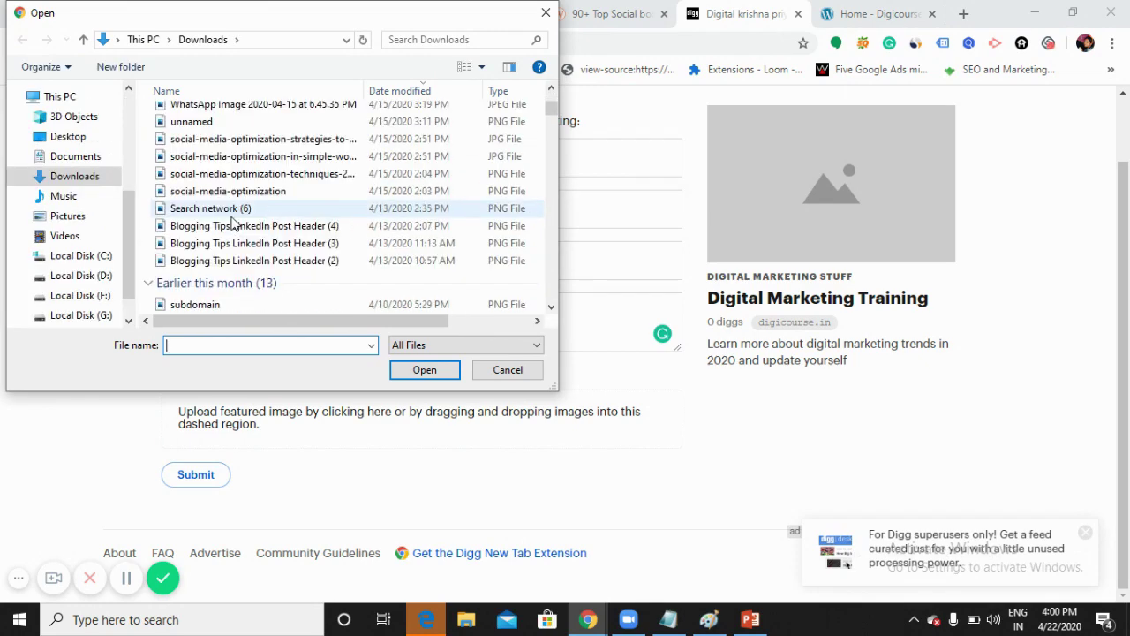
{"action": "scroll", "coordinate": [234, 223], "scroll_direction": "down", "scroll_amount": 3}
{"action": "scroll", "coordinate": [234, 225], "scroll_direction": "down", "scroll_amount": 3}
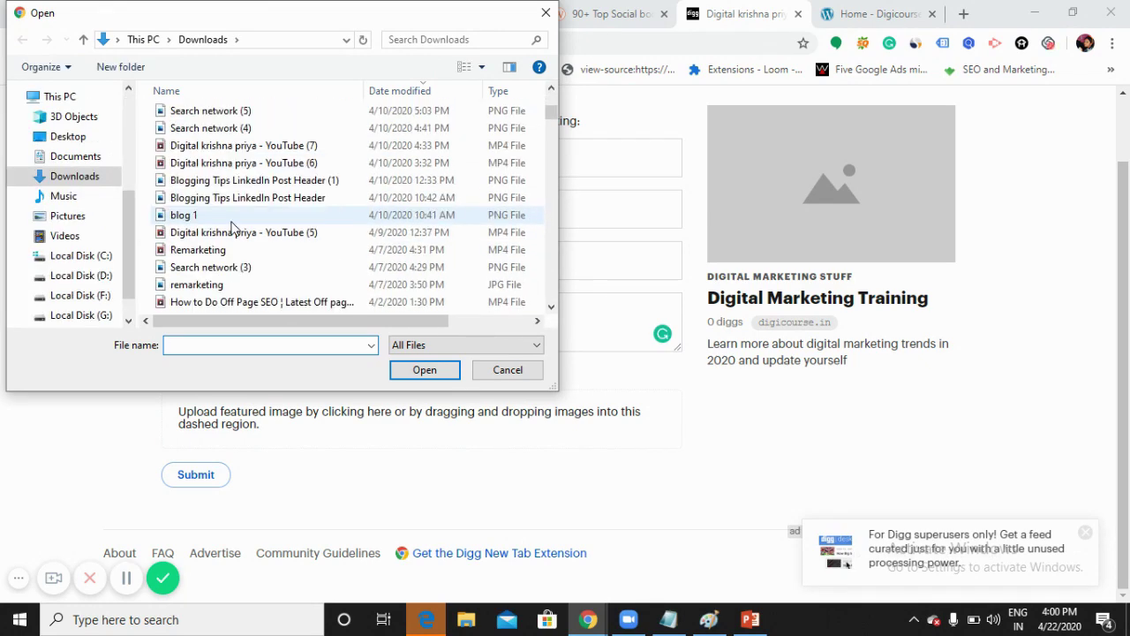
{"action": "scroll", "coordinate": [234, 226], "scroll_direction": "down", "scroll_amount": 3}
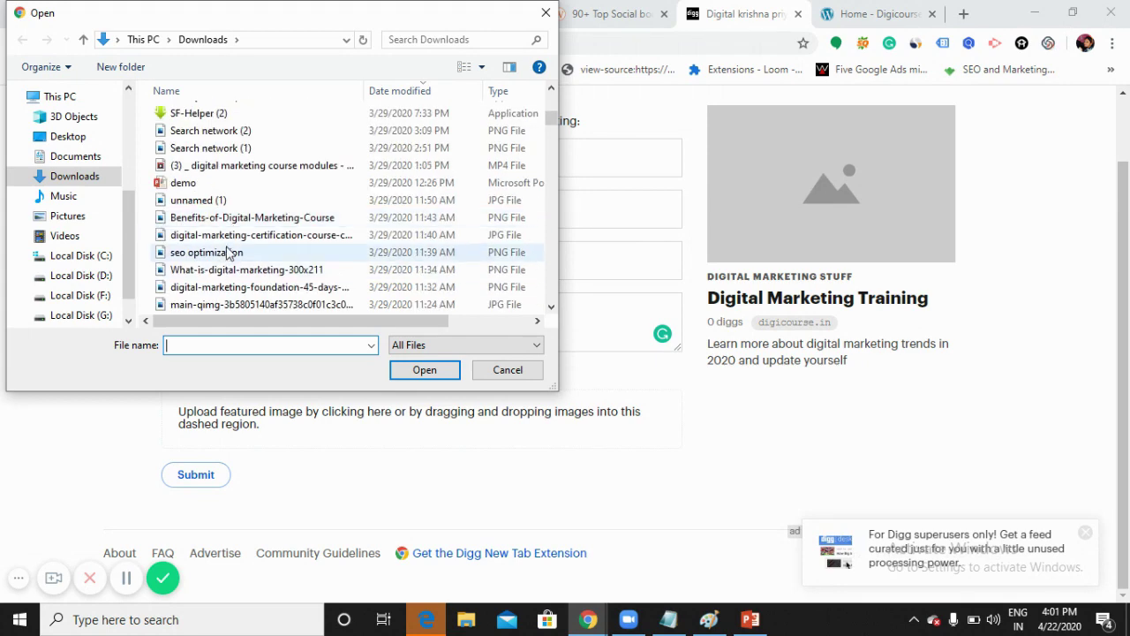
{"action": "left_click", "coordinate": [232, 253]}
{"action": "left_click", "coordinate": [424, 369]}
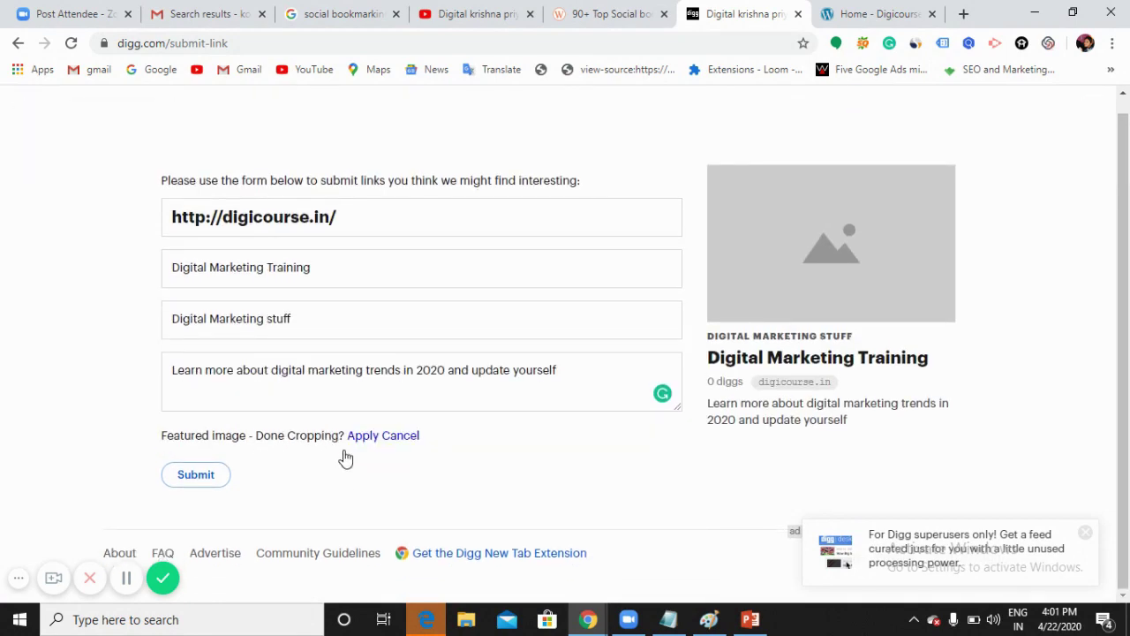
Check the featured image's crop and the story preview, and submit the link to Digg.
{"action": "scroll", "coordinate": [351, 476], "scroll_direction": "down", "scroll_amount": 2}
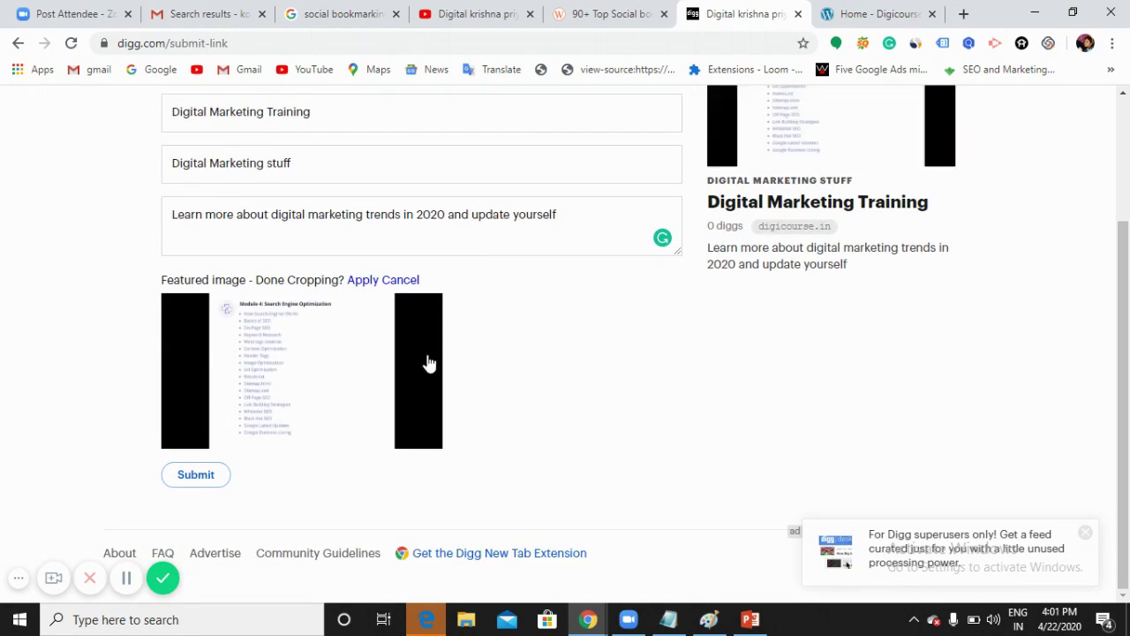
{"action": "scroll", "coordinate": [429, 366], "scroll_direction": "up", "scroll_amount": 2}
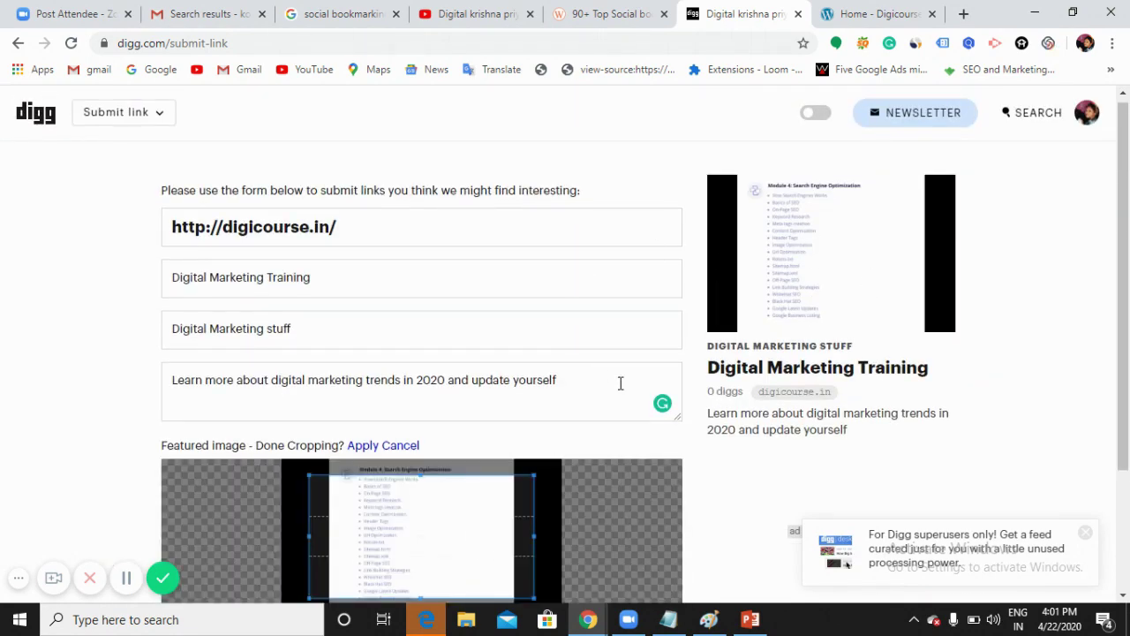
{"action": "scroll", "coordinate": [619, 383], "scroll_direction": "down", "scroll_amount": 2}
{"action": "scroll", "coordinate": [503, 403], "scroll_direction": "down", "scroll_amount": 1}
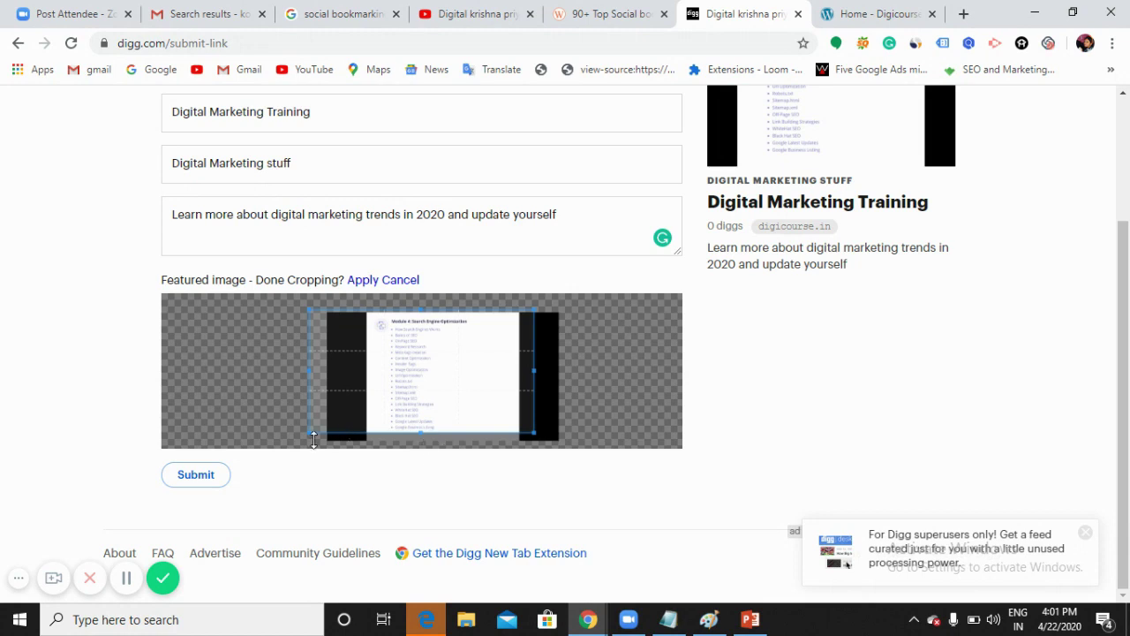
{"action": "left_click", "coordinate": [199, 477]}
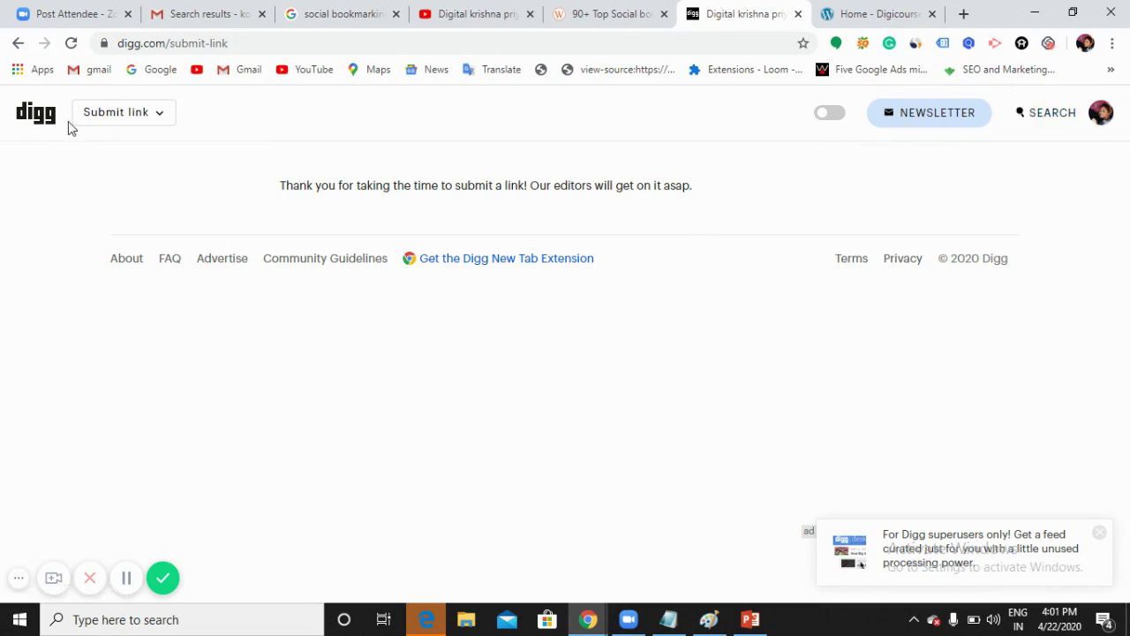
Go to Digg's front page and open the story "The President And The Plague: Tracking The Toll Of Trump's Failure".
{"action": "left_click", "coordinate": [33, 124]}
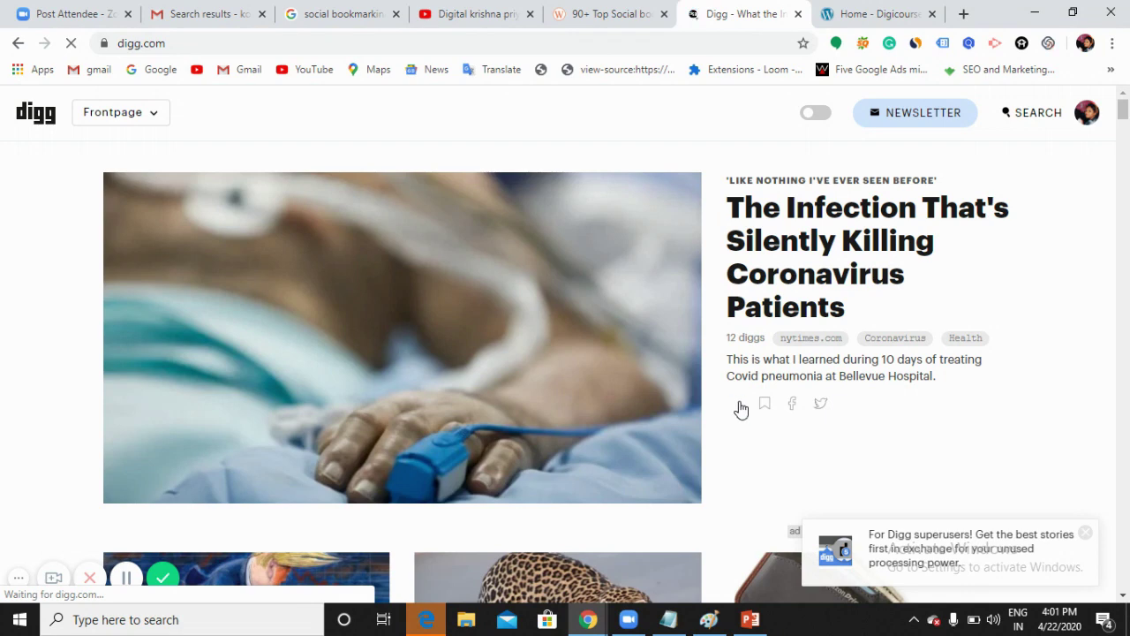
{"action": "scroll", "coordinate": [763, 452], "scroll_direction": "down", "scroll_amount": 3}
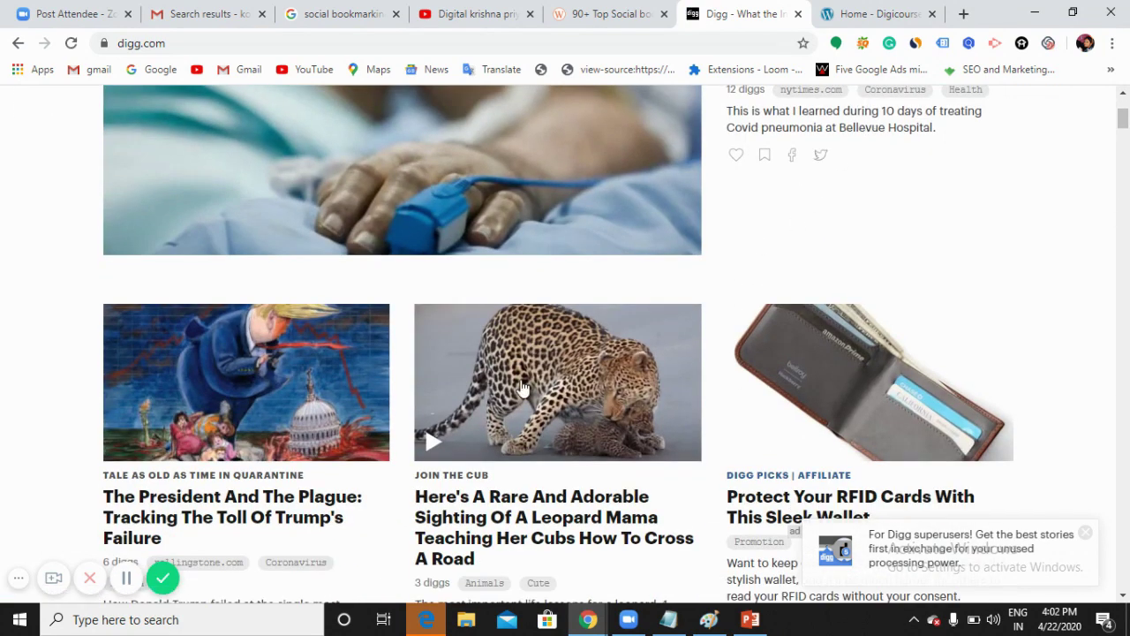
{"action": "scroll", "coordinate": [480, 353], "scroll_direction": "down", "scroll_amount": 2}
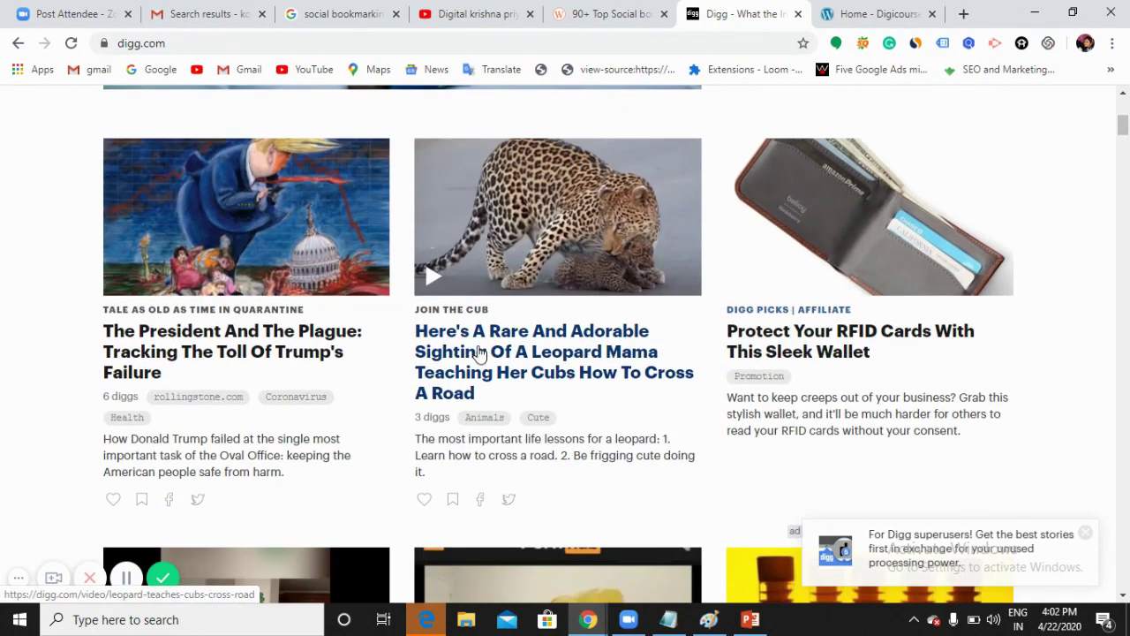
{"action": "left_click", "coordinate": [282, 350]}
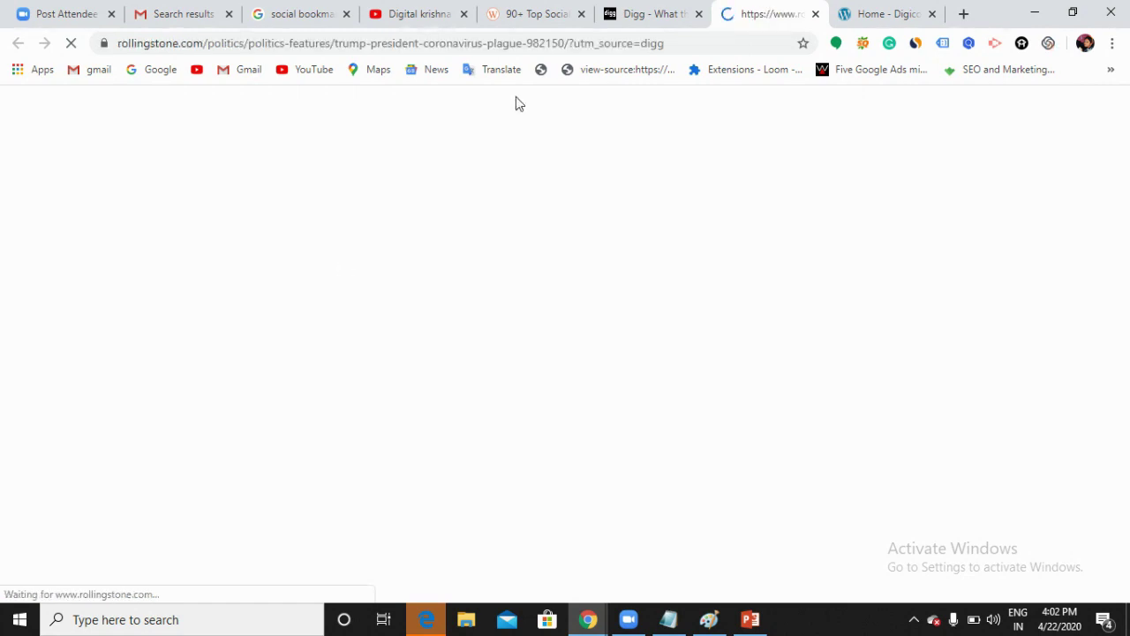
Examine the Rolling Stone article and its web address ending in utm_source=digg, comparing it with the story's listing on Digg.
{"action": "left_click_drag", "start_coordinate": [664, 42], "coordinate": [121, 42]}
{"action": "left_click", "coordinate": [277, 42]}
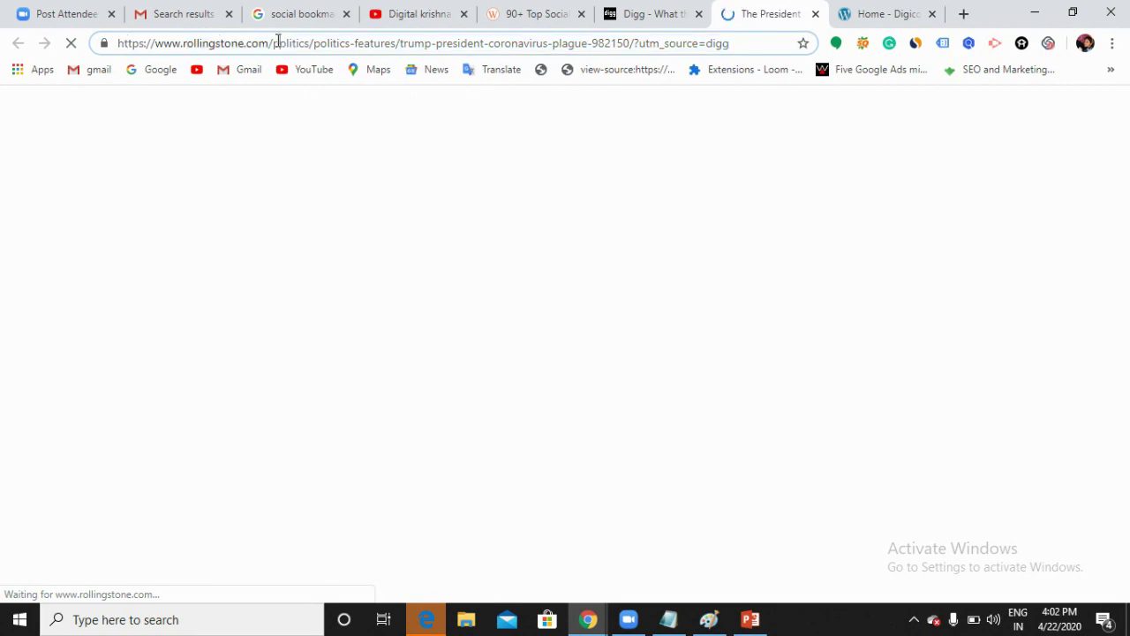
{"action": "left_click", "coordinate": [666, 18]}
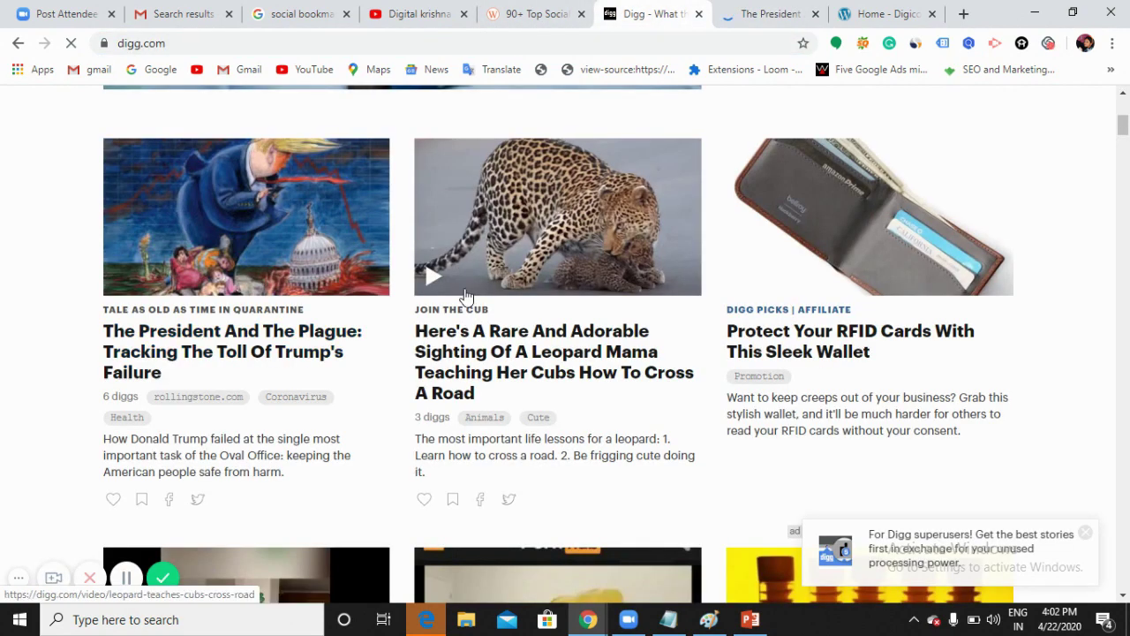
{"action": "left_click", "coordinate": [772, 23]}
{"action": "left_click_drag", "start_coordinate": [768, 40], "coordinate": [724, 43]}
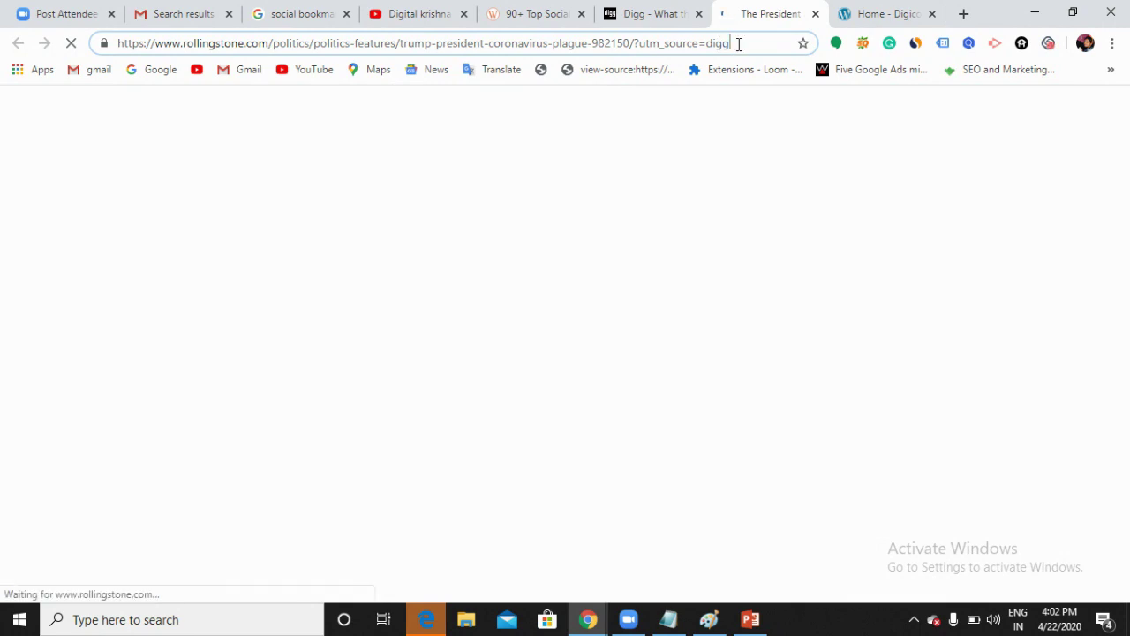
{"action": "left_click", "coordinate": [645, 17]}
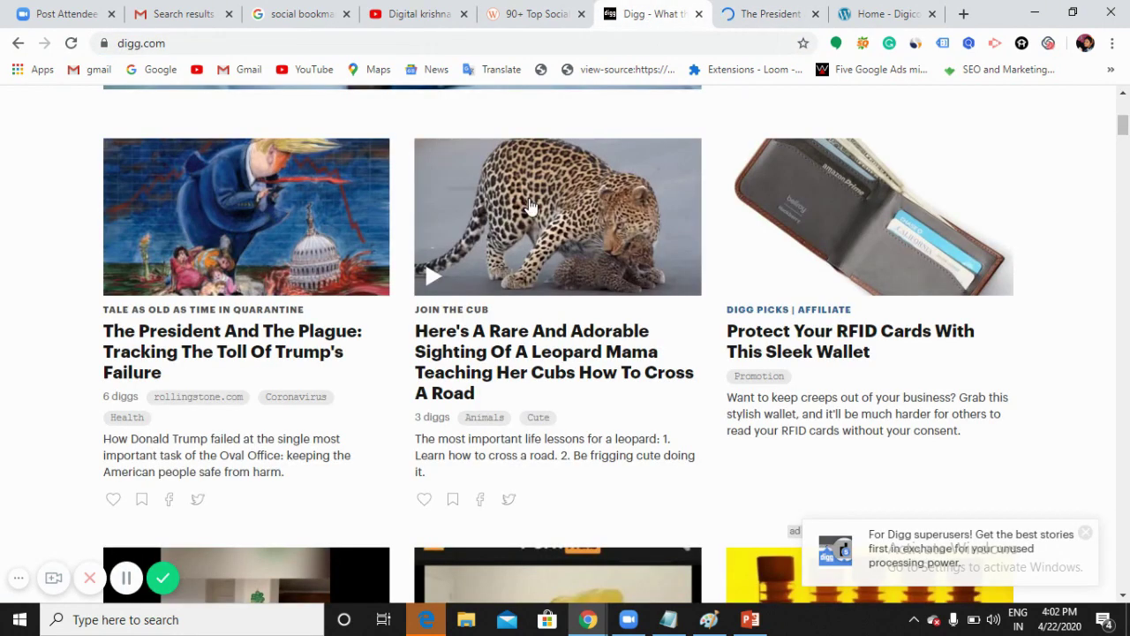
{"action": "left_click", "coordinate": [770, 16]}
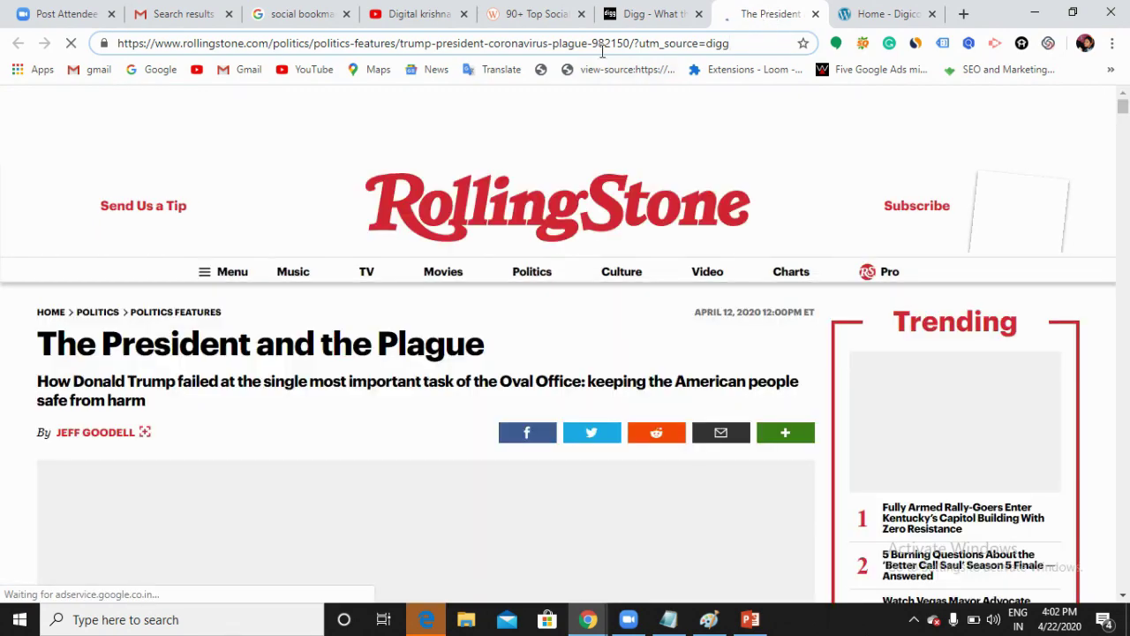
{"action": "scroll", "coordinate": [669, 315], "scroll_direction": "down", "scroll_amount": 10}
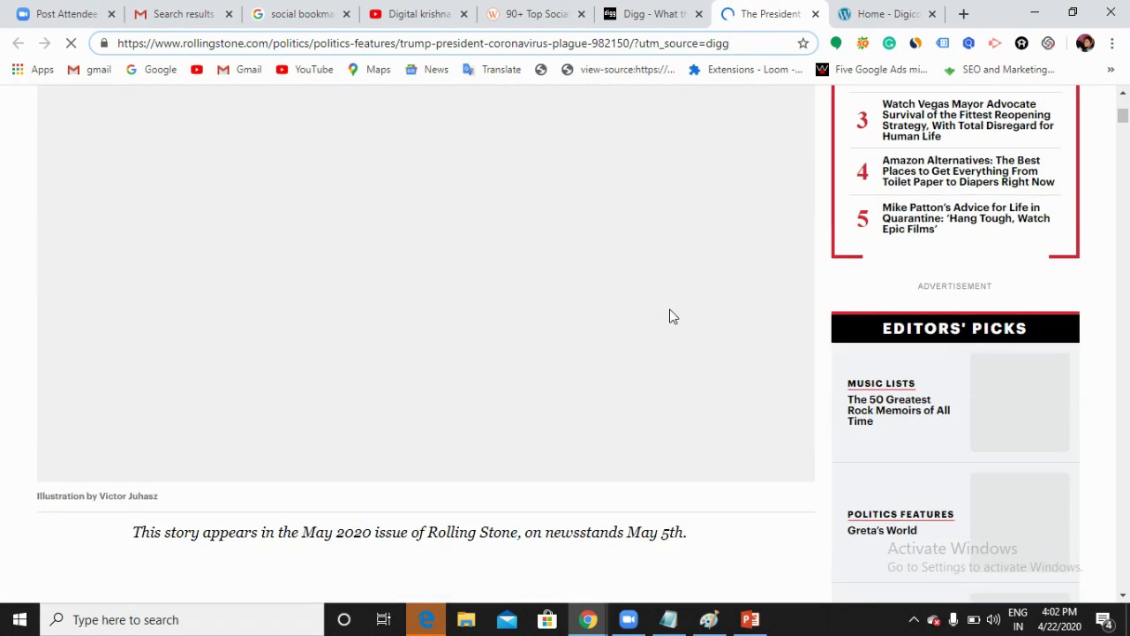